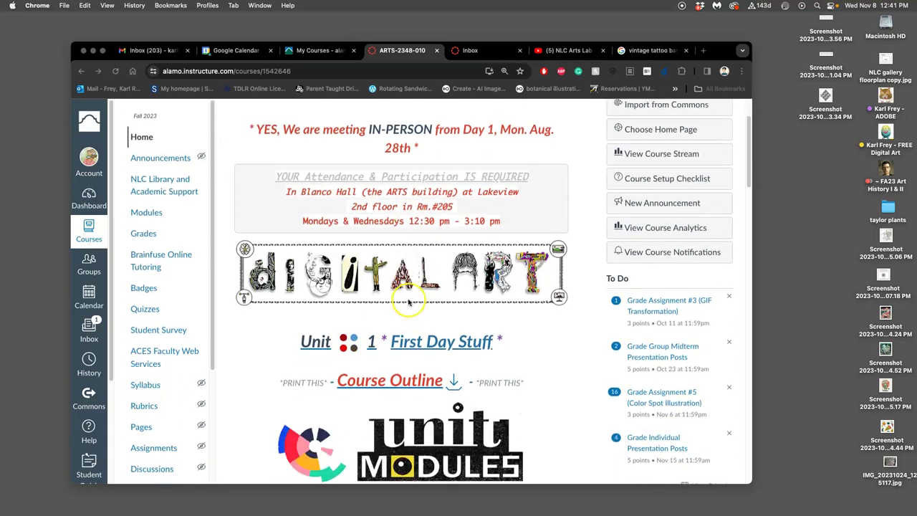
scroll(409, 302, down, 4)
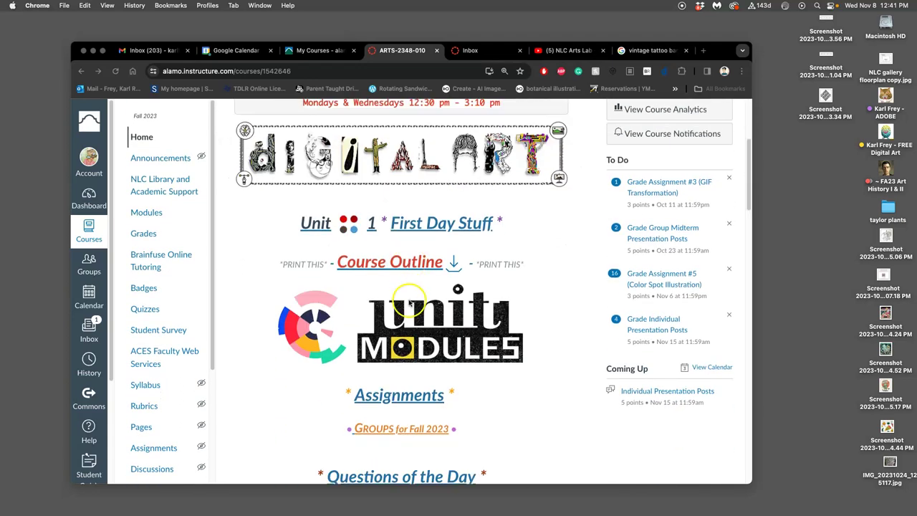
Open the Unit 12 Type Design module from Unit Modules and continue to the Assignment #6 past examples
click(456, 340)
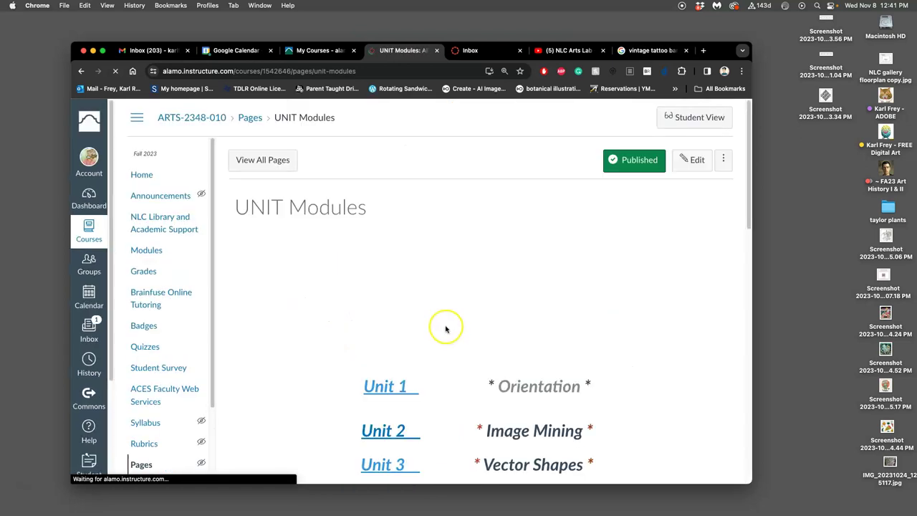
scroll(446, 329, down, 12)
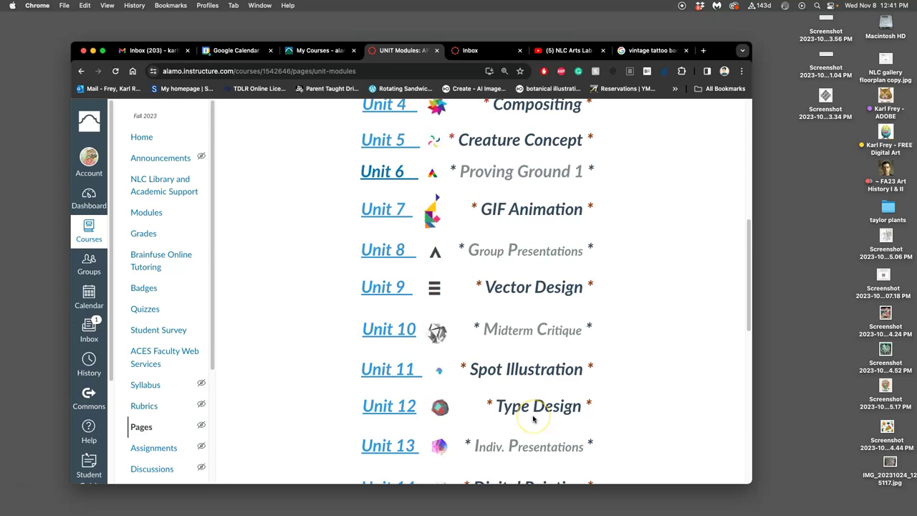
click(529, 409)
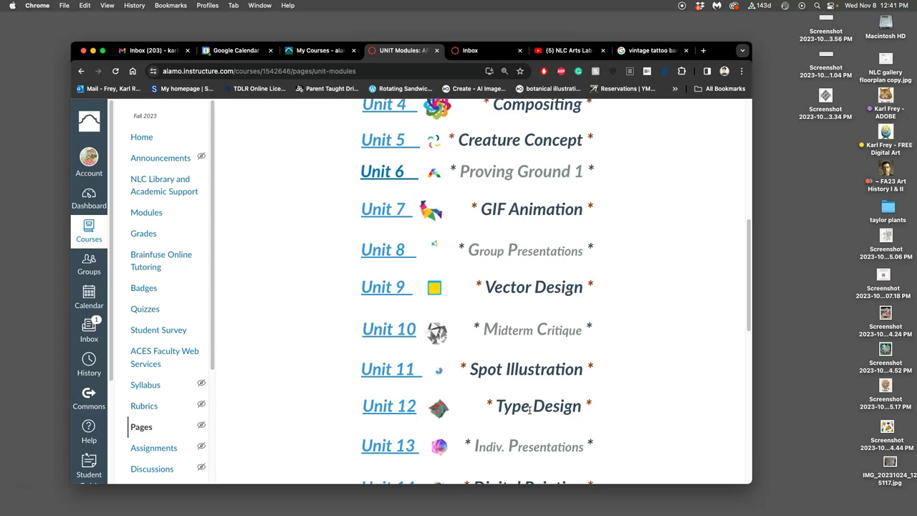
click(372, 415)
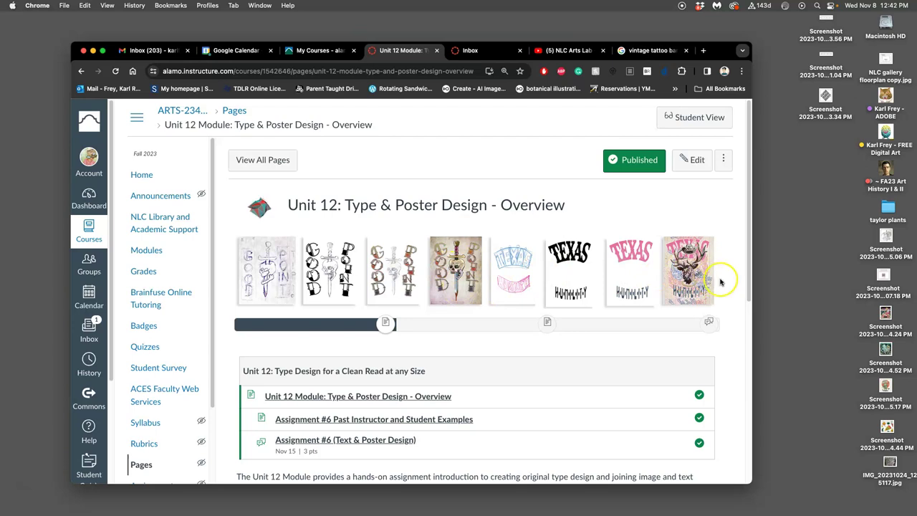
scroll(583, 322, down, 10)
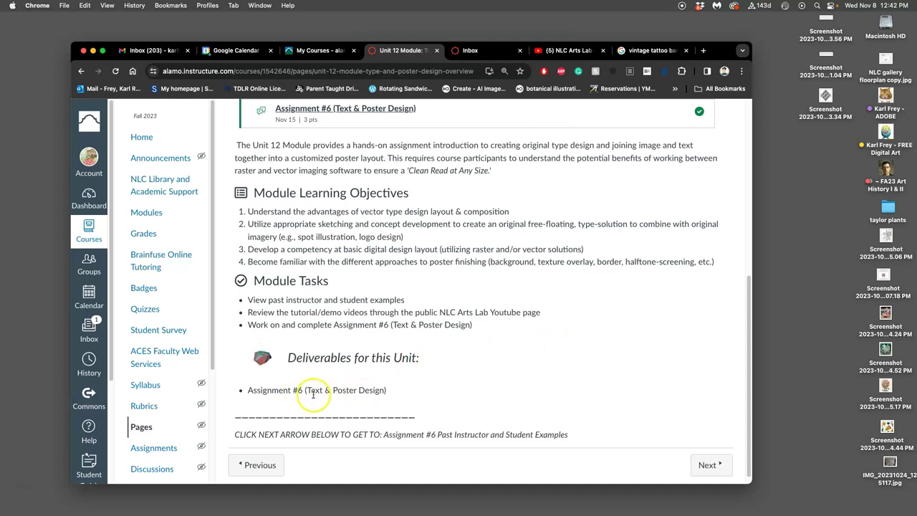
click(708, 465)
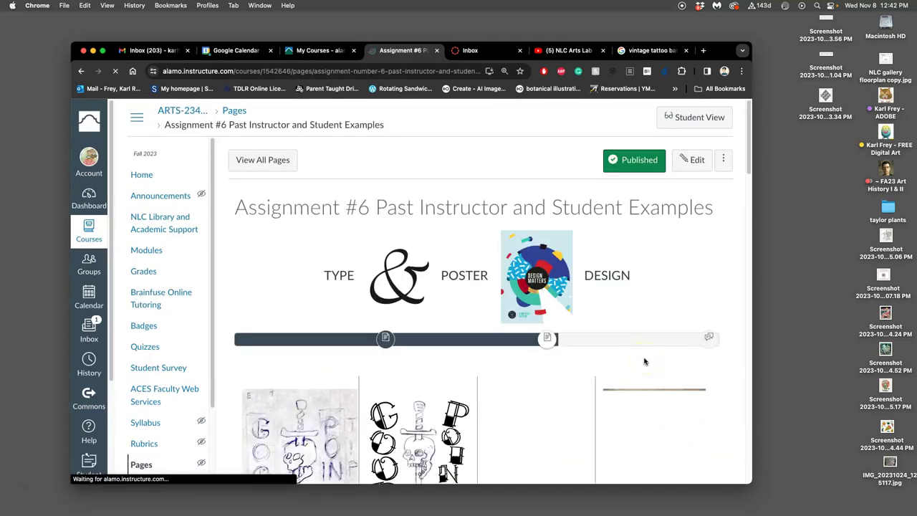
scroll(552, 283, down, 5)
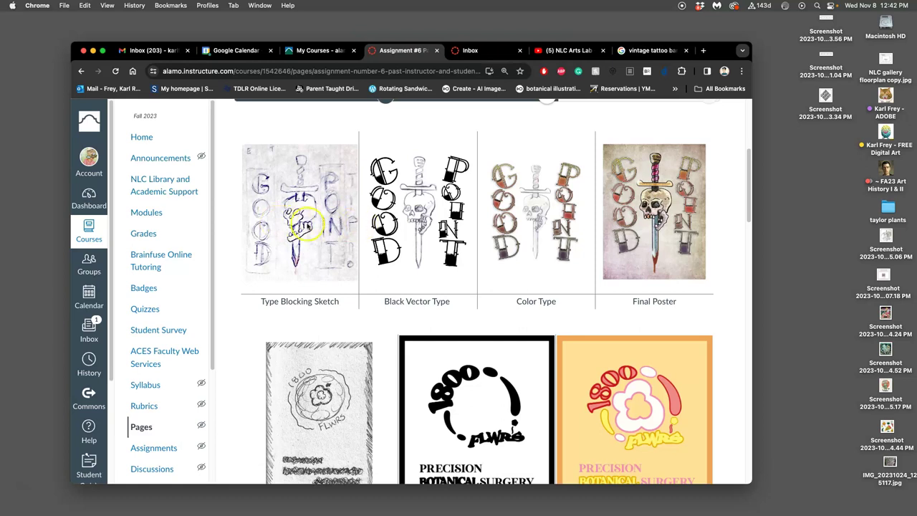
scroll(368, 289, down, 4)
scroll(353, 301, up, 5)
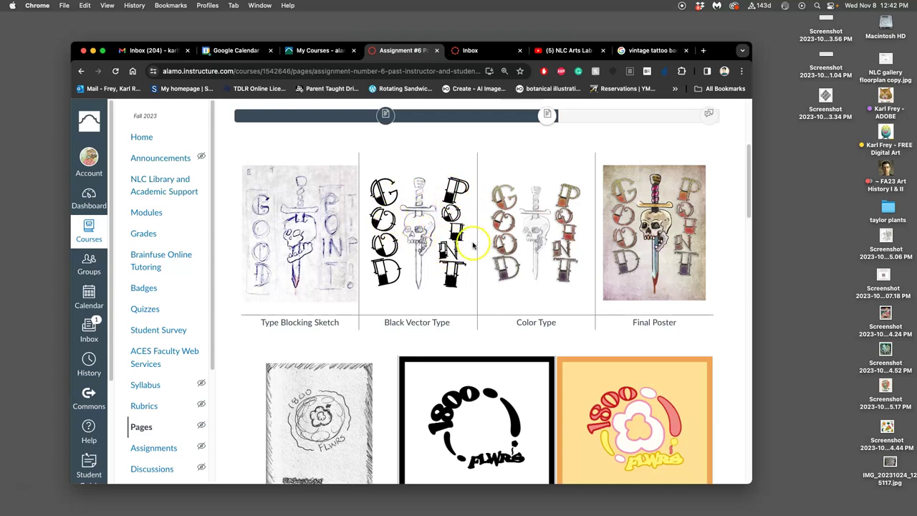
scroll(466, 247, down, 15)
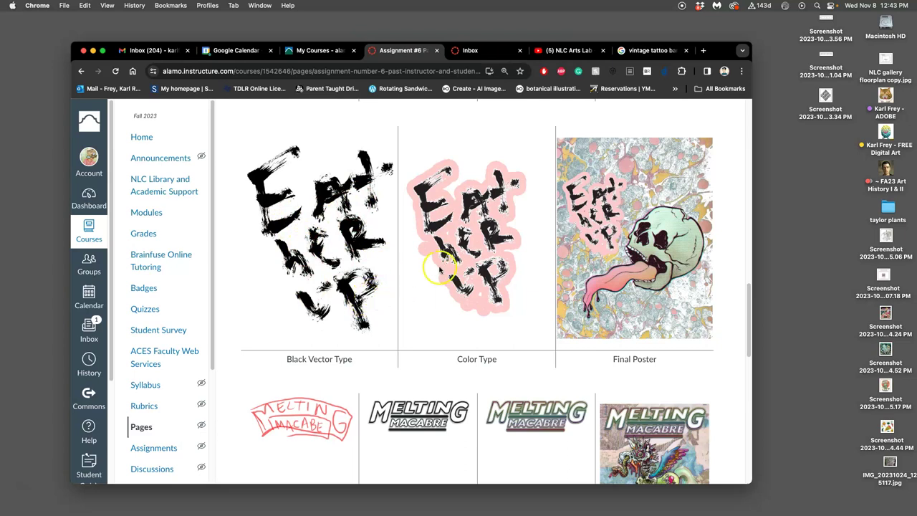
scroll(462, 254, up, 3)
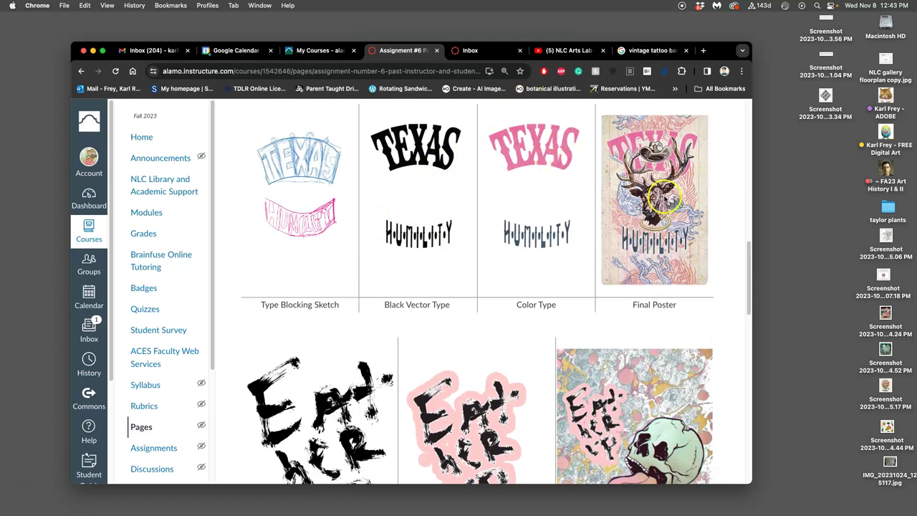
scroll(654, 224, down, 10)
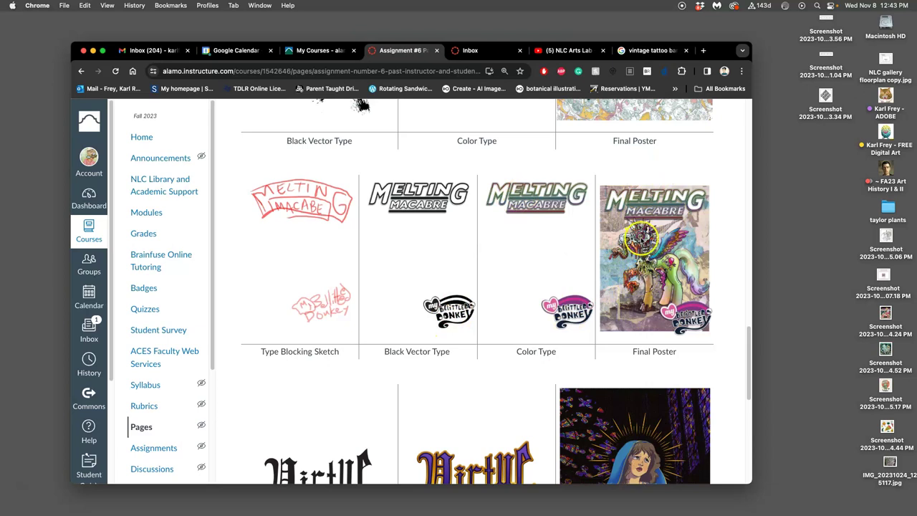
double_click(886, 97)
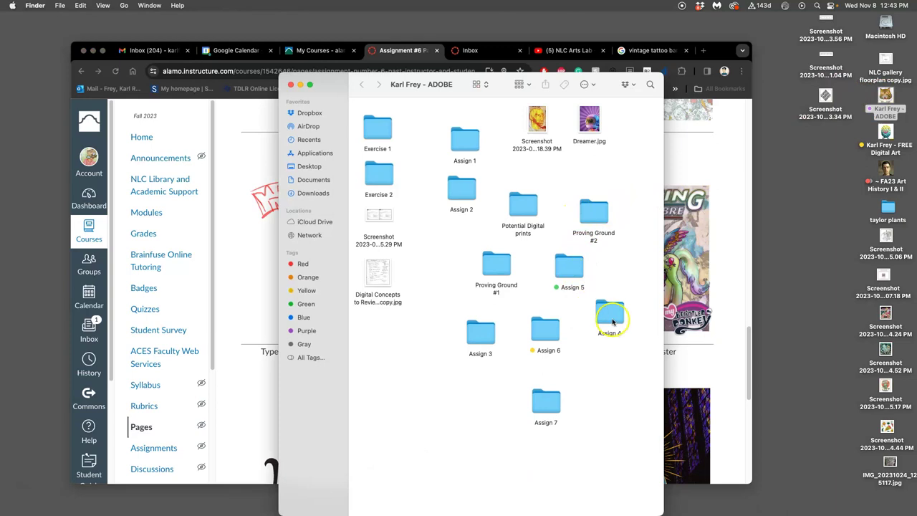
click(553, 336)
double_click(552, 336)
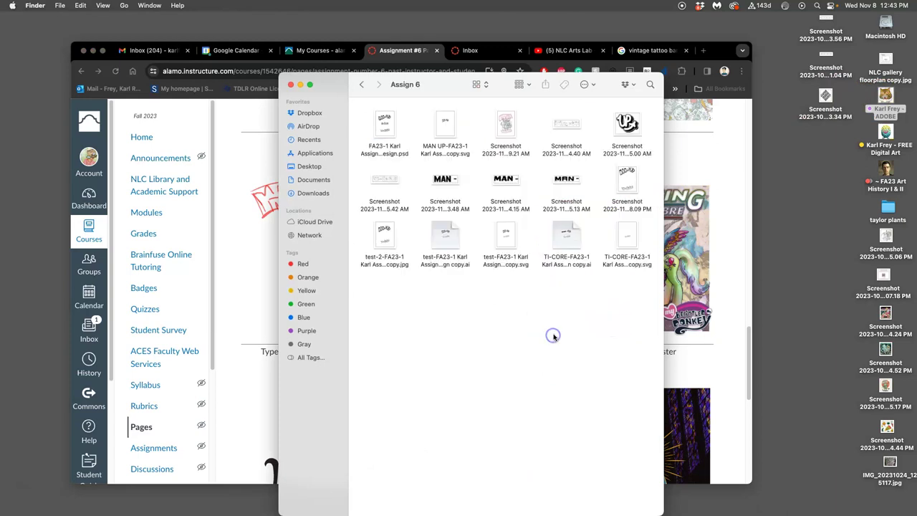
click(508, 236)
double_click(661, 180)
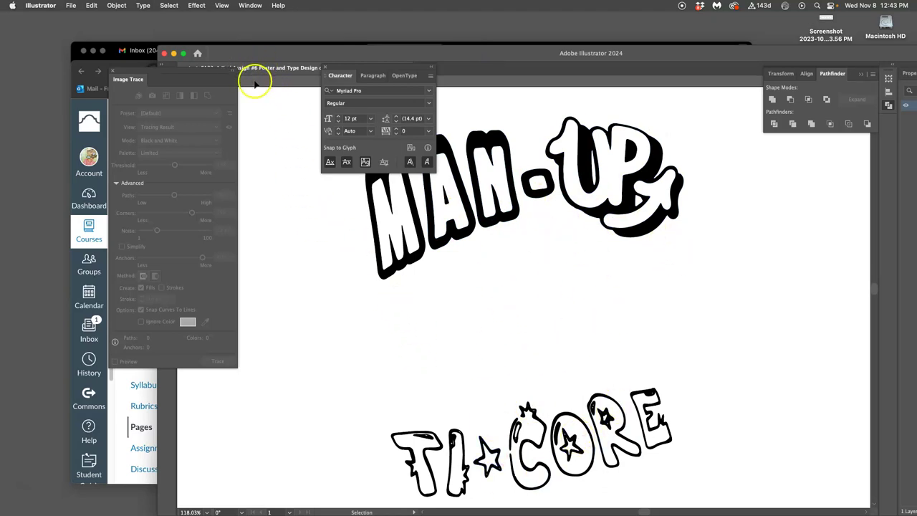
double_click(485, 54)
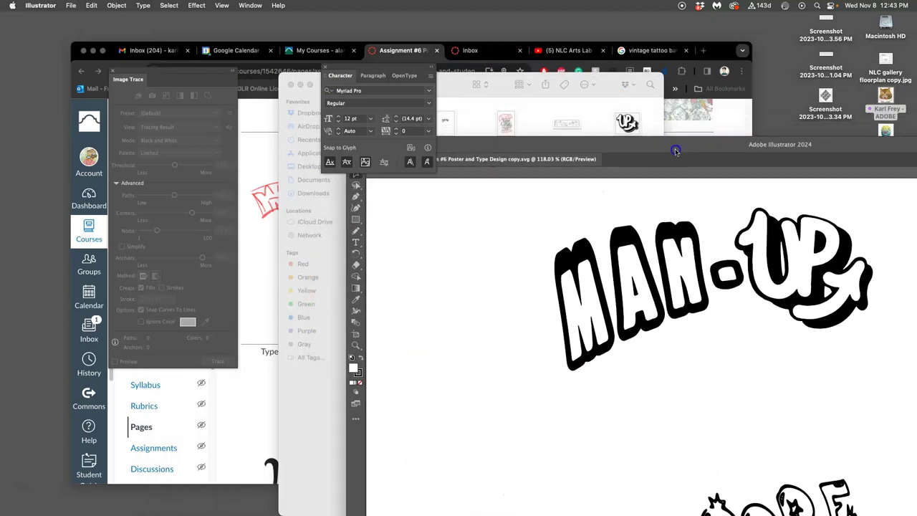
click(344, 226)
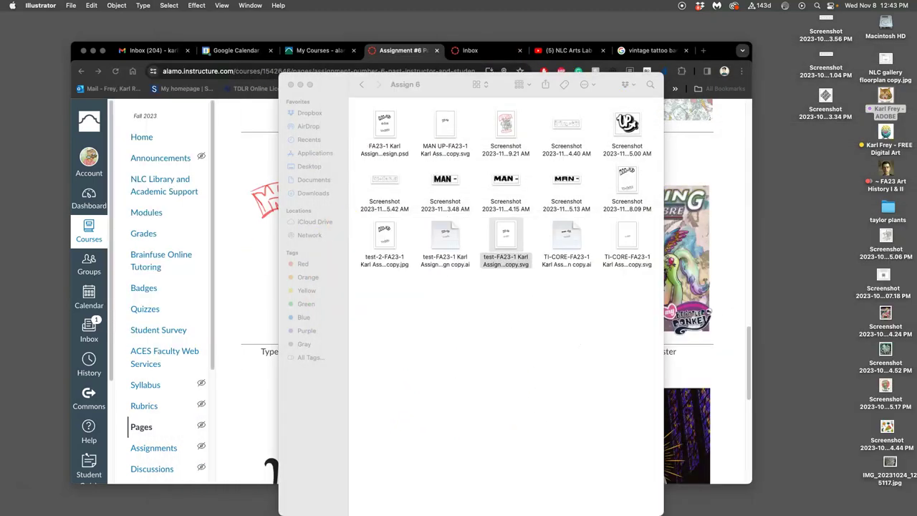
right_click(12, 130)
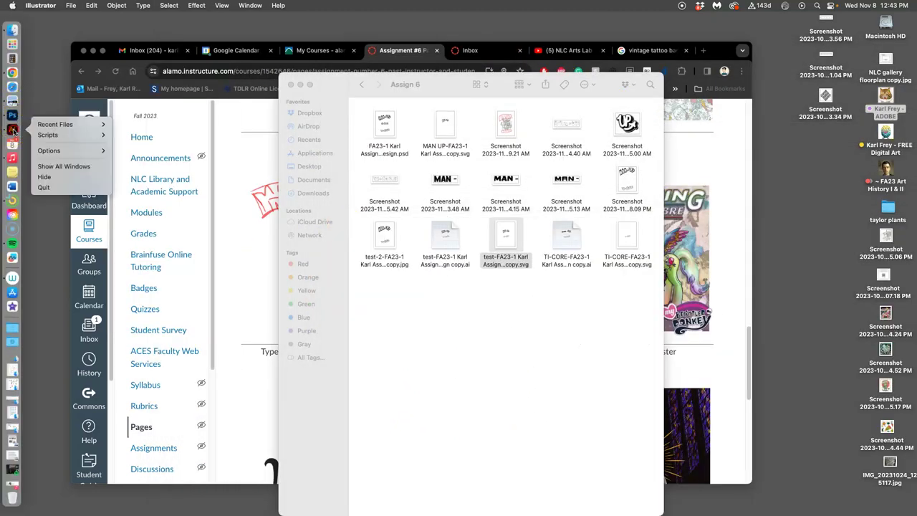
click(44, 187)
click(416, 279)
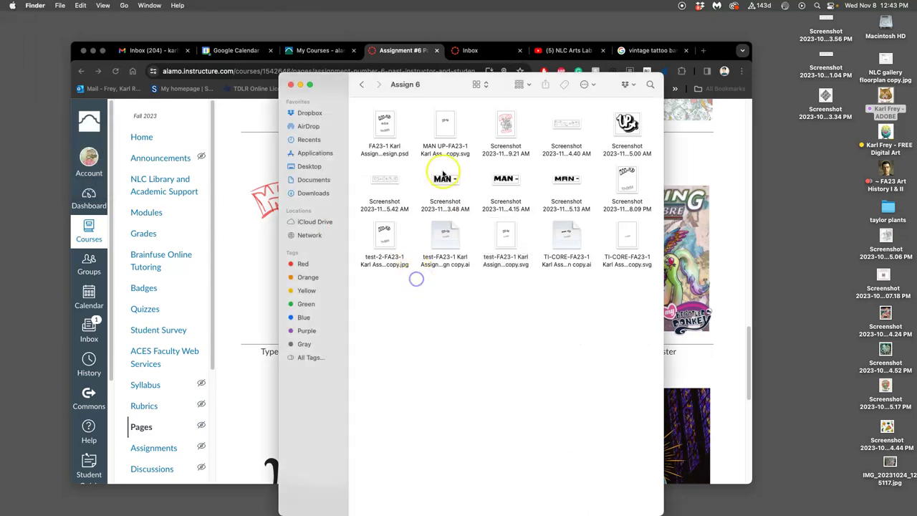
click(359, 84)
click(300, 86)
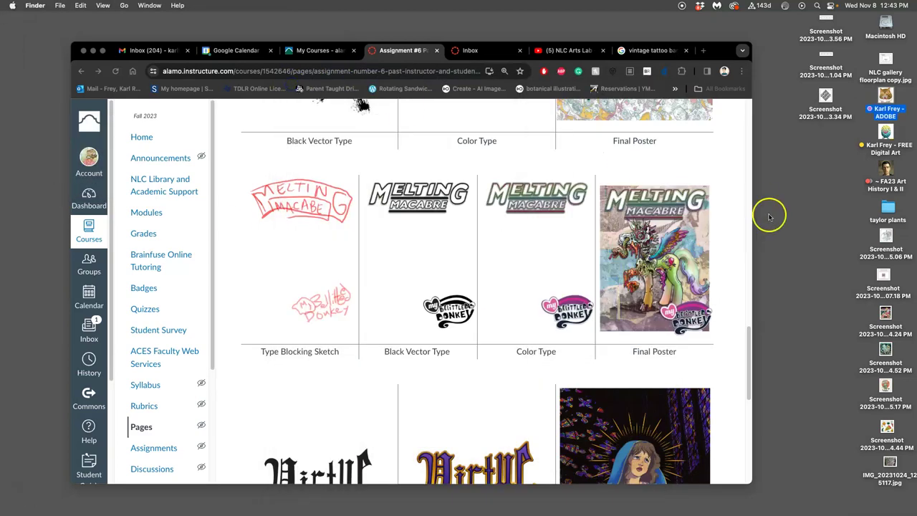
scroll(712, 266, down, 5)
Move to the Assignment #6 discussion page and open the Assign - 5 folder in the desktop art folder
click(707, 454)
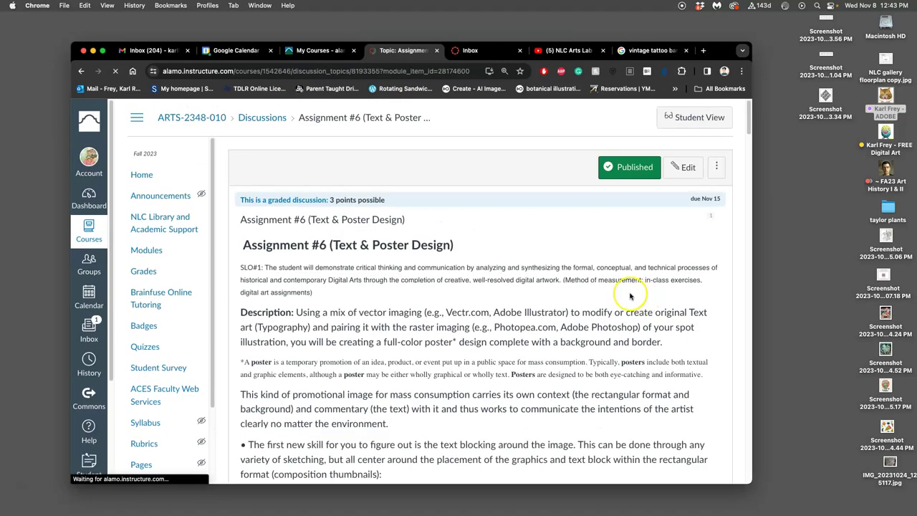
scroll(570, 293, down, 2)
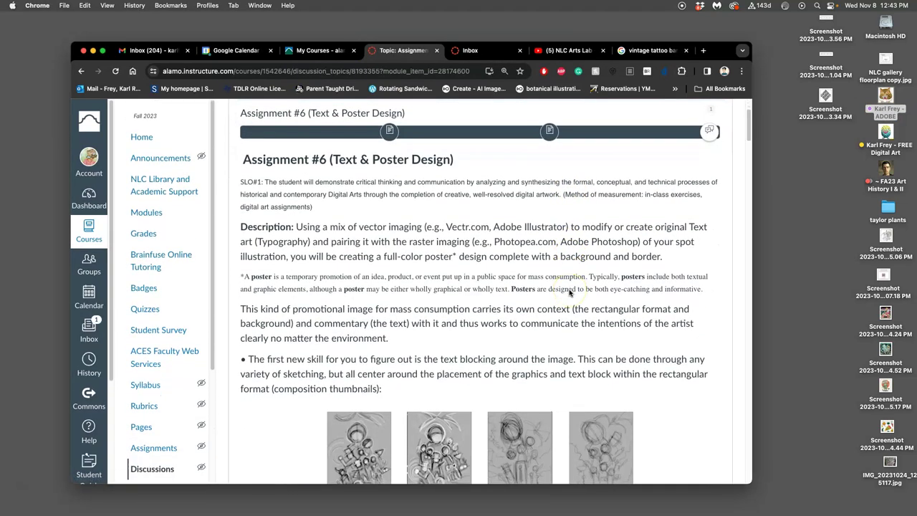
double_click(886, 135)
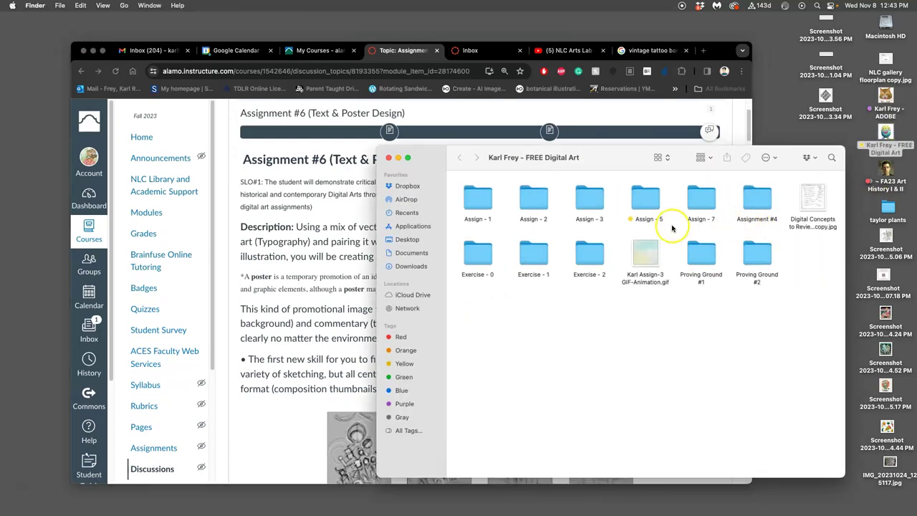
double_click(647, 202)
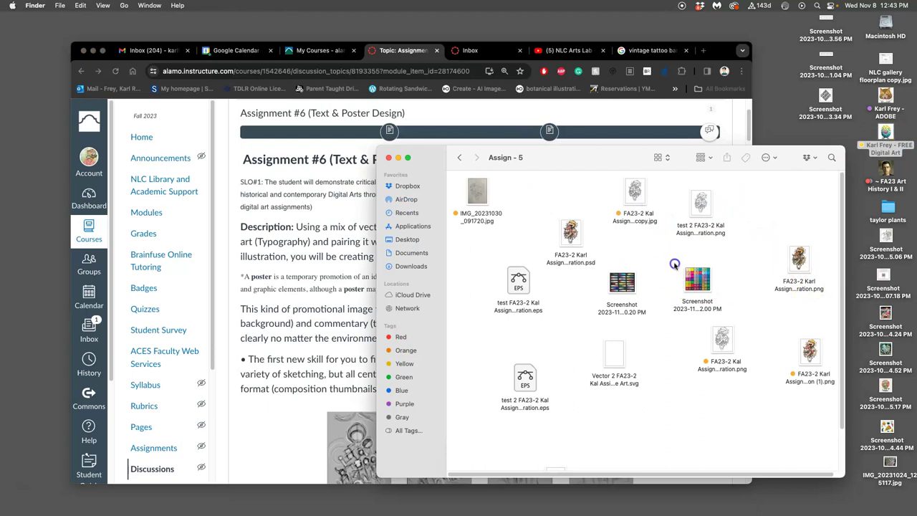
drag(641, 201, 647, 218)
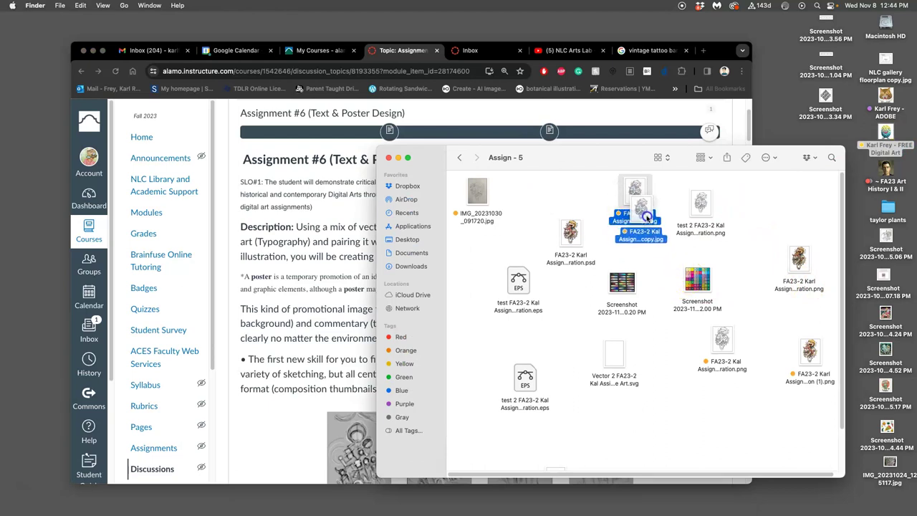
Preview the spot illustration's JPG and PNG line-art versions, closing each preview
click(706, 212)
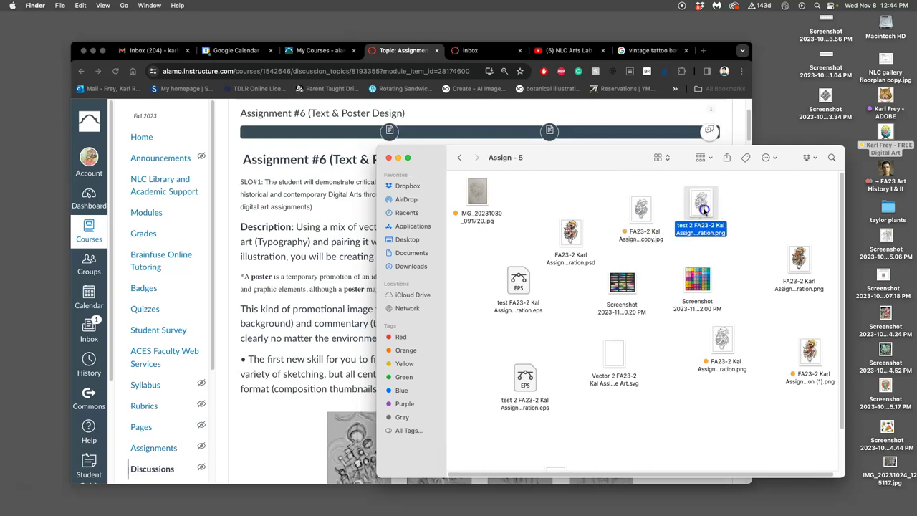
double_click(651, 215)
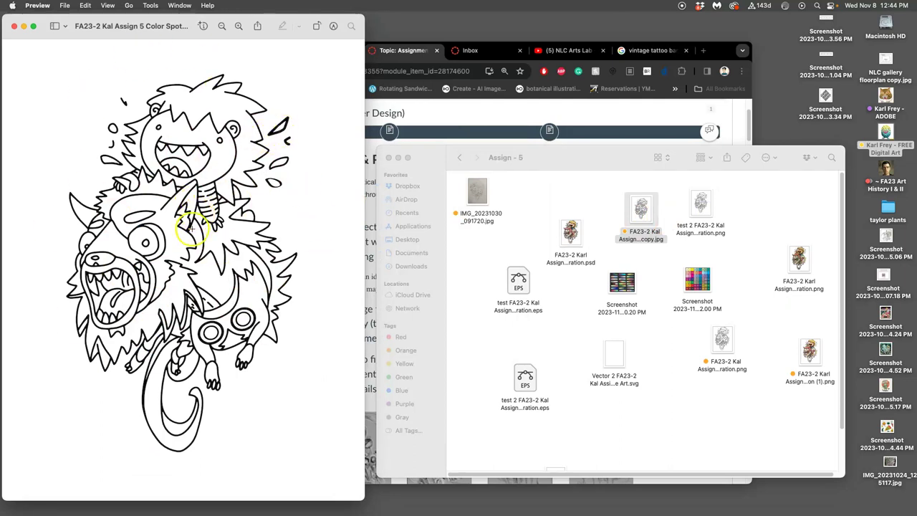
click(15, 25)
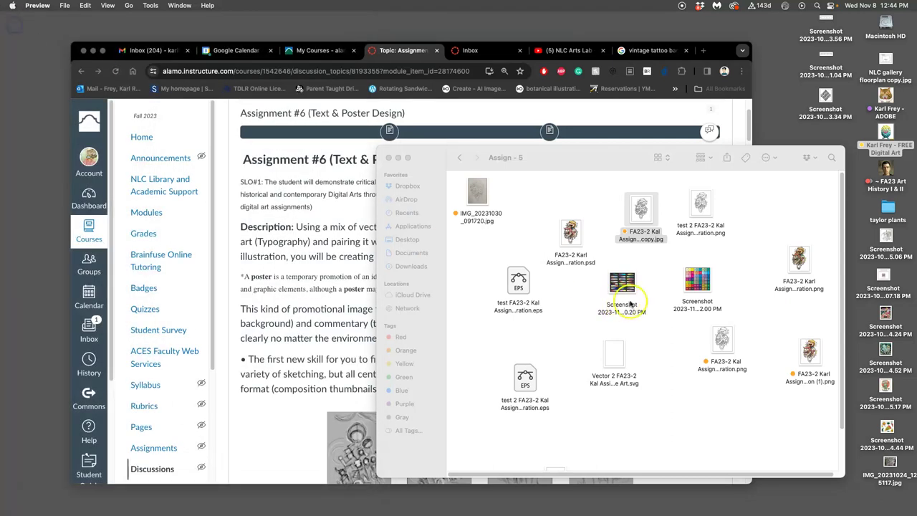
double_click(720, 337)
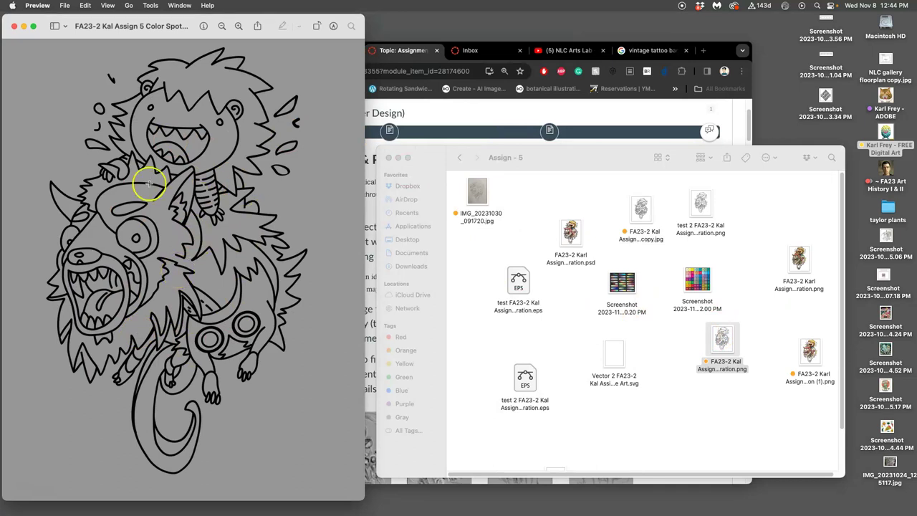
click(15, 25)
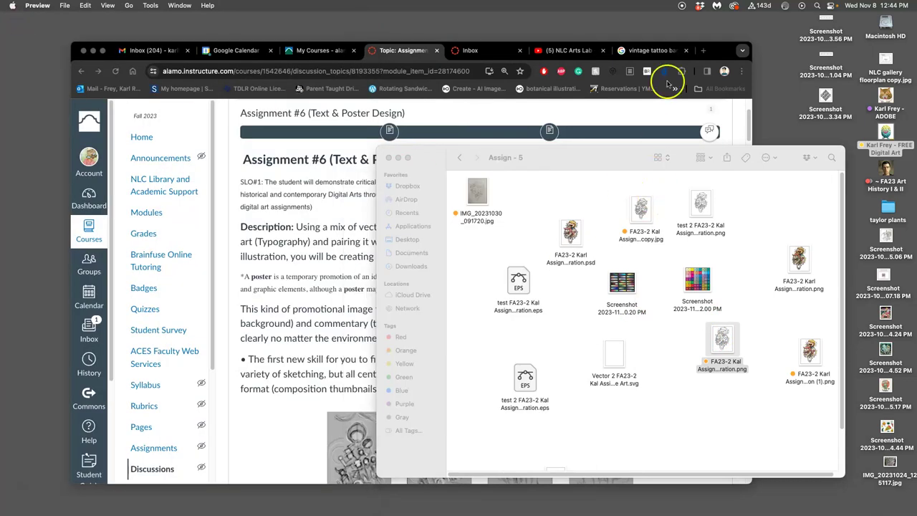
Load photopea.com in a new tab, correcting the mistyped 'photopeac.com' address
click(701, 50)
text(ph)
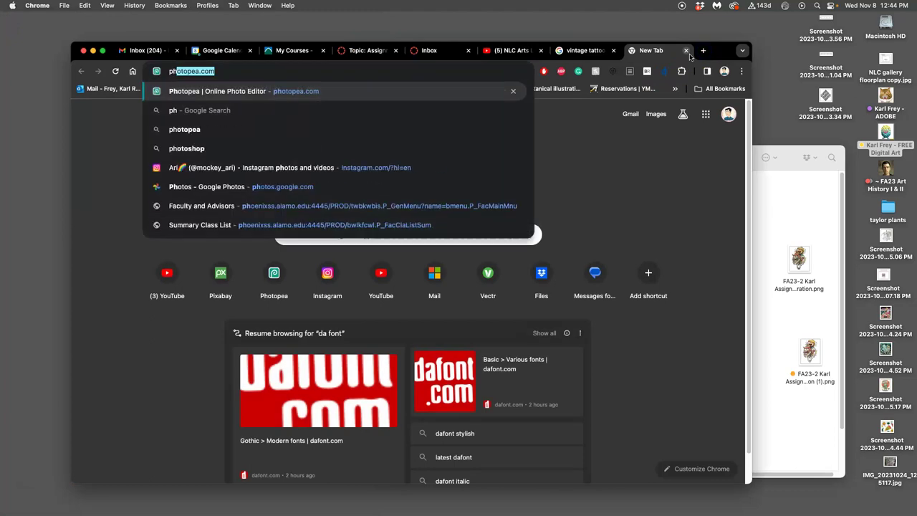
text(otopeac.com)
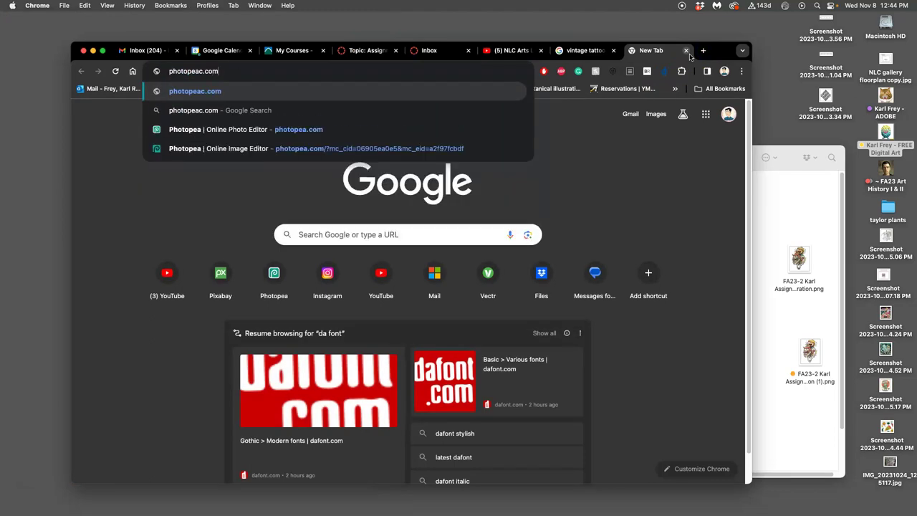
key(Return)
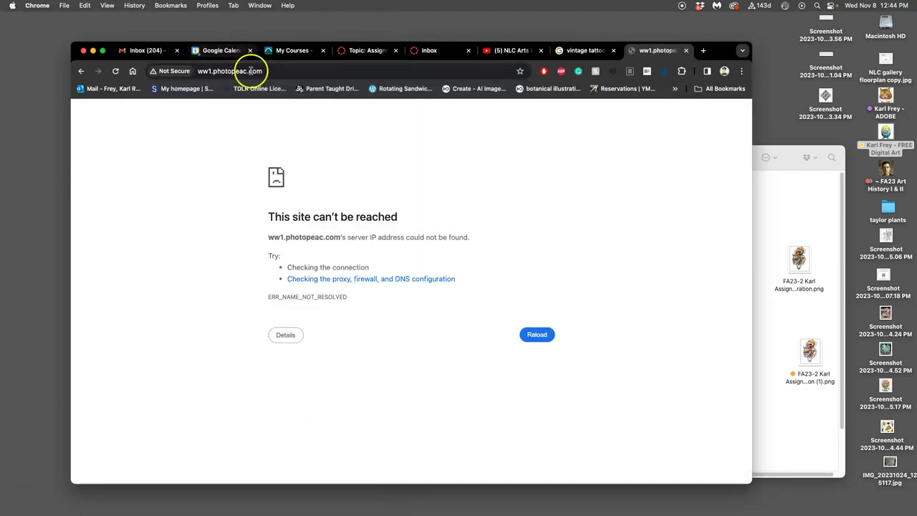
double_click(246, 73)
drag(241, 74, 153, 71)
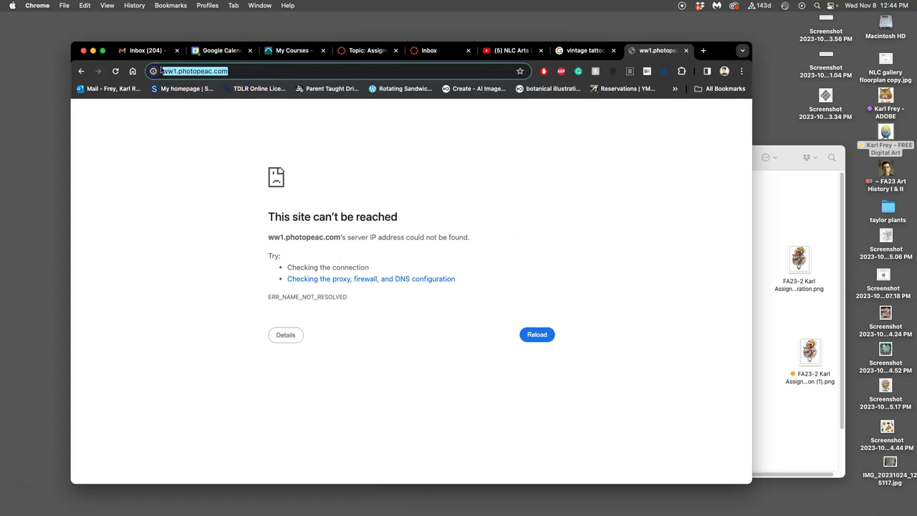
text(www.phto)
key(BackSpace)
key(BackSpace)
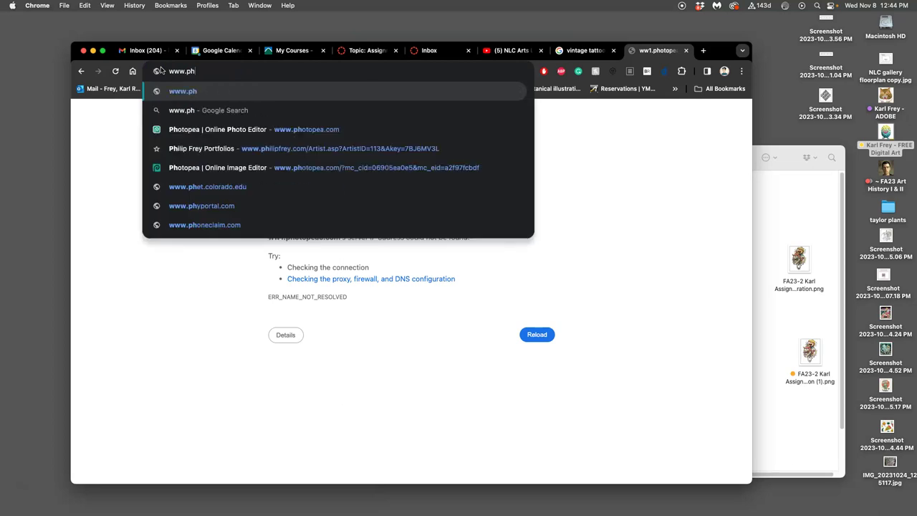
text(otopea.com)
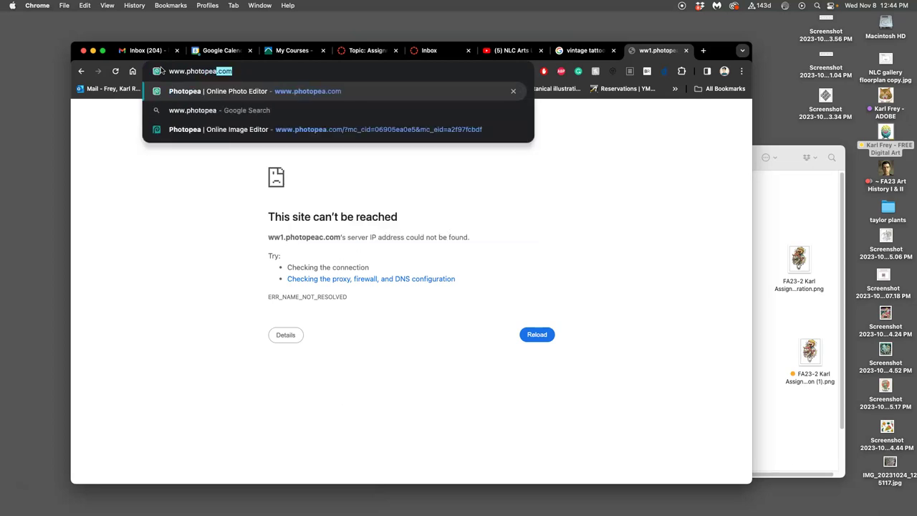
key(Return)
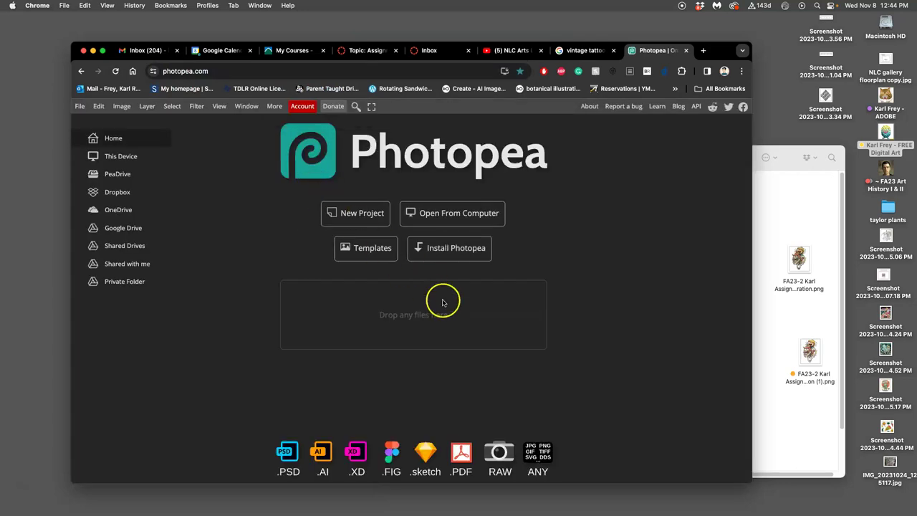
Open the Assign 5 line-art JPG in Photopea and check its image size in inches
click(815, 207)
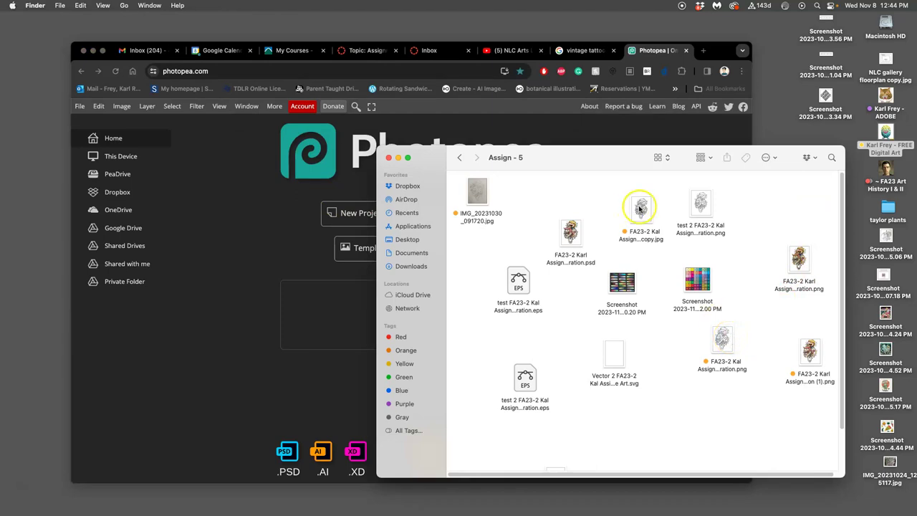
drag(641, 210, 350, 323)
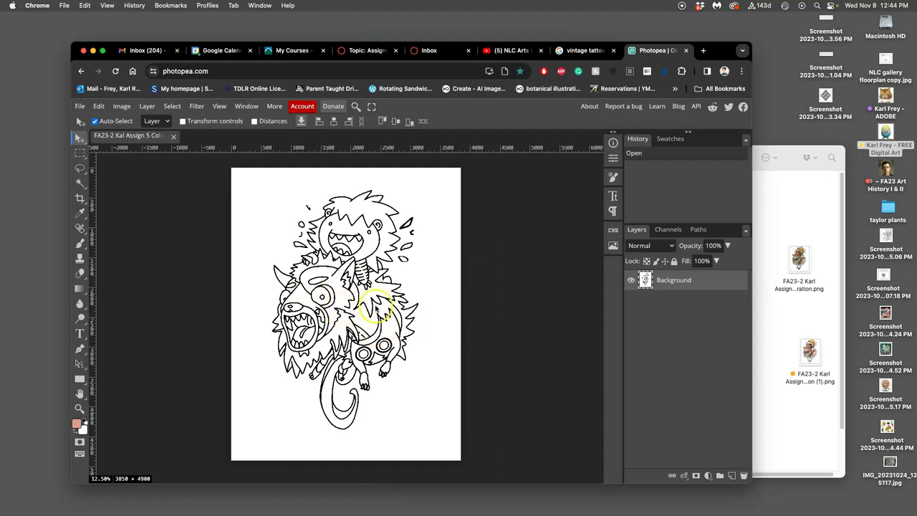
click(122, 106)
click(148, 273)
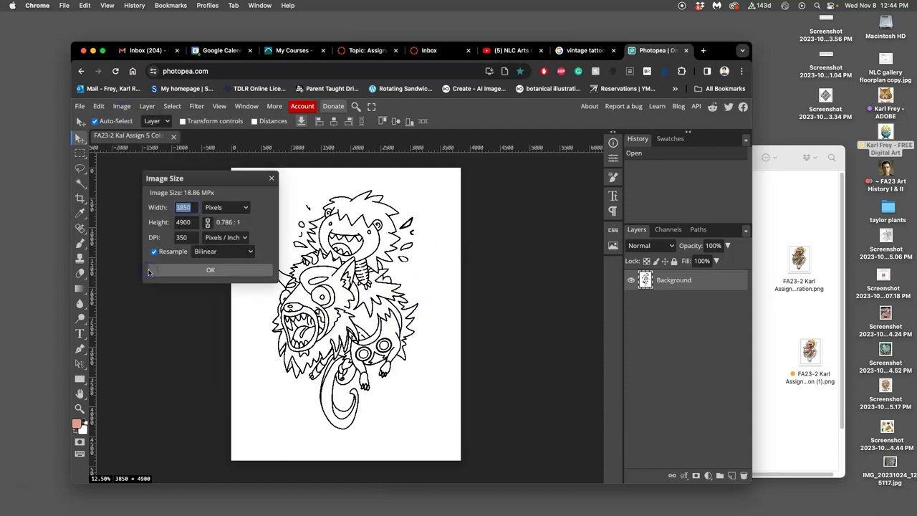
click(219, 207)
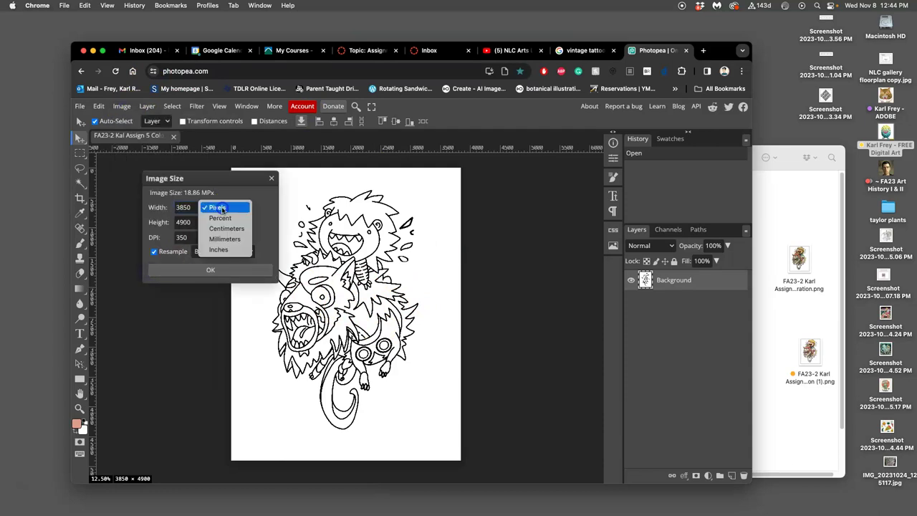
click(225, 248)
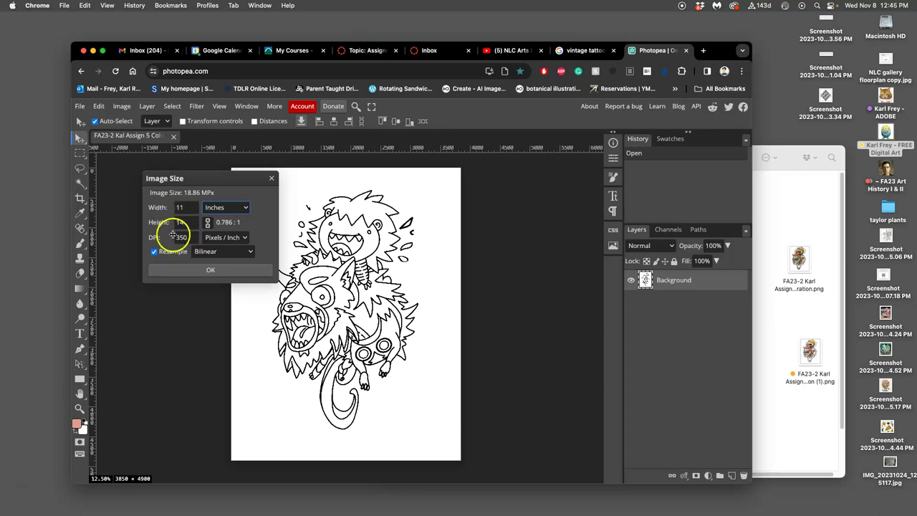
click(204, 269)
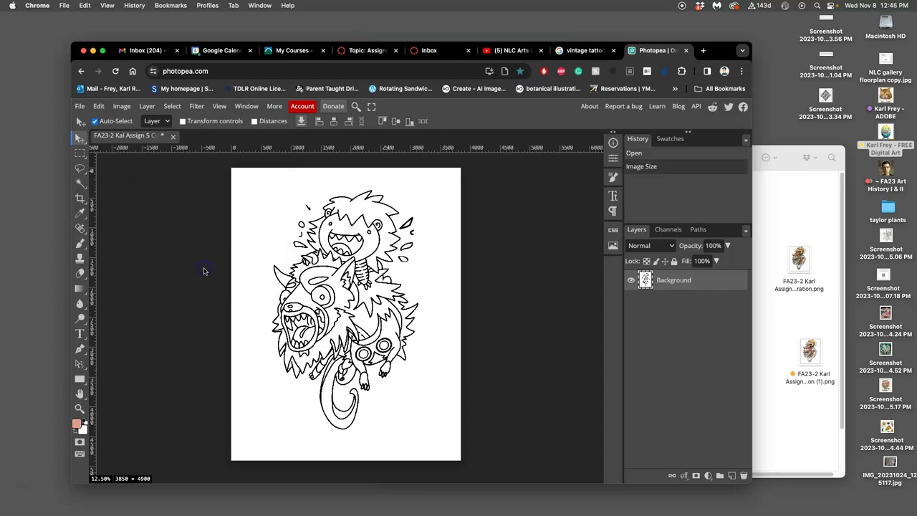
Enlarge the canvas to 18 inches wide, giving a 6300 × 8400 px canvas
click(124, 107)
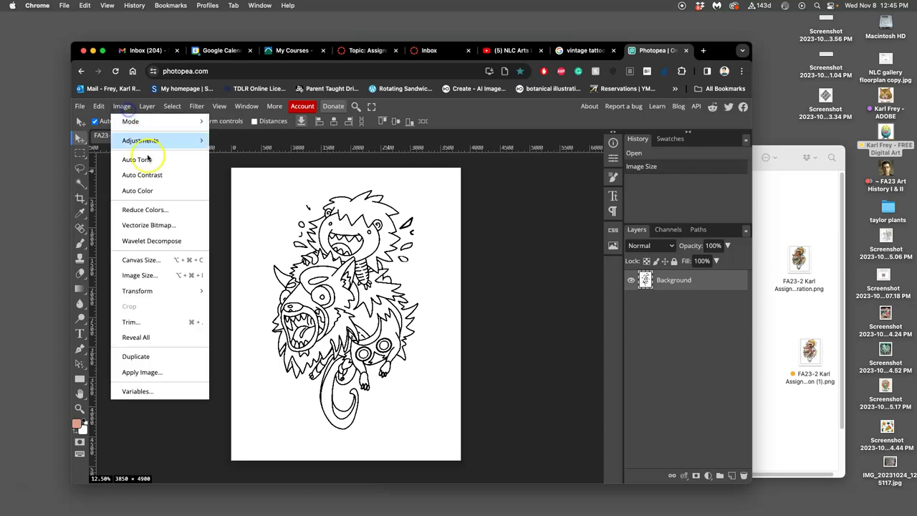
click(143, 259)
click(215, 208)
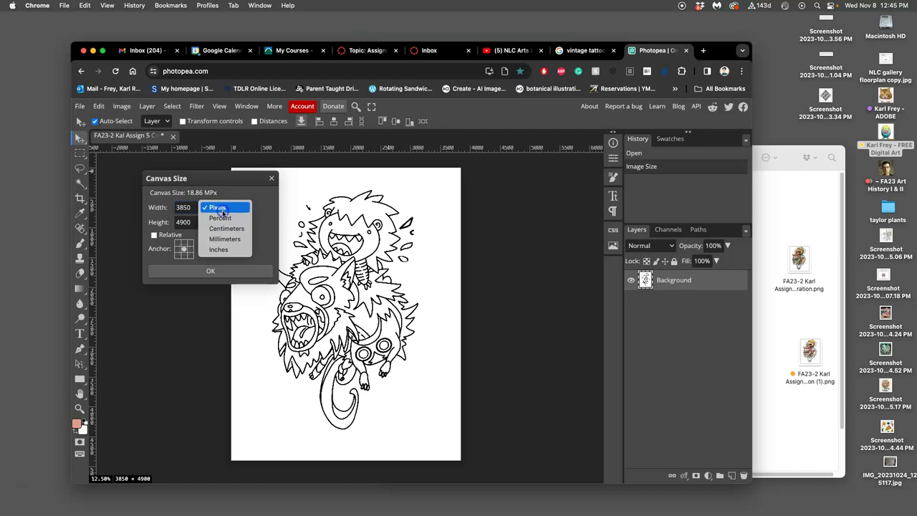
click(225, 249)
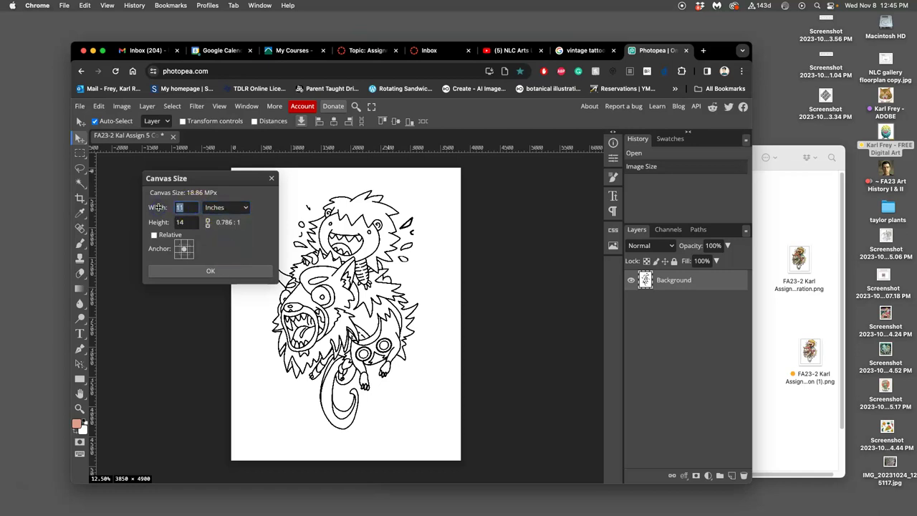
click(159, 222)
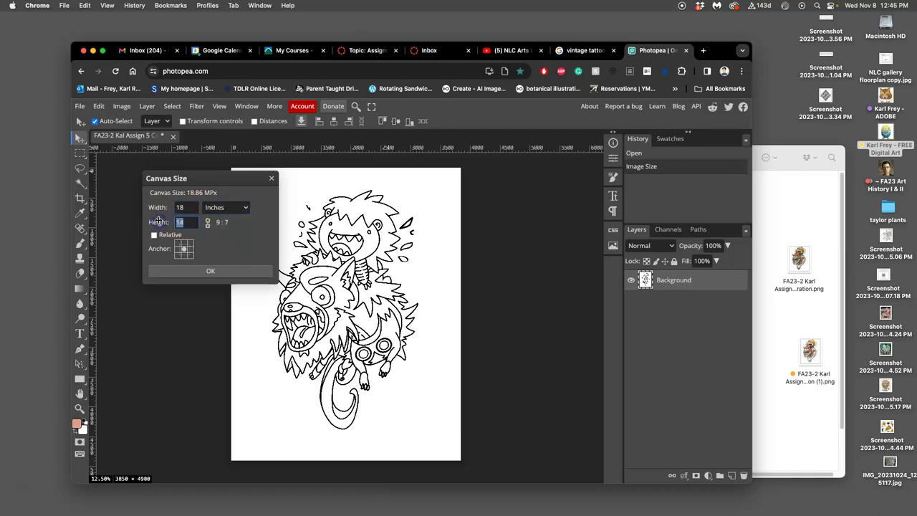
click(219, 271)
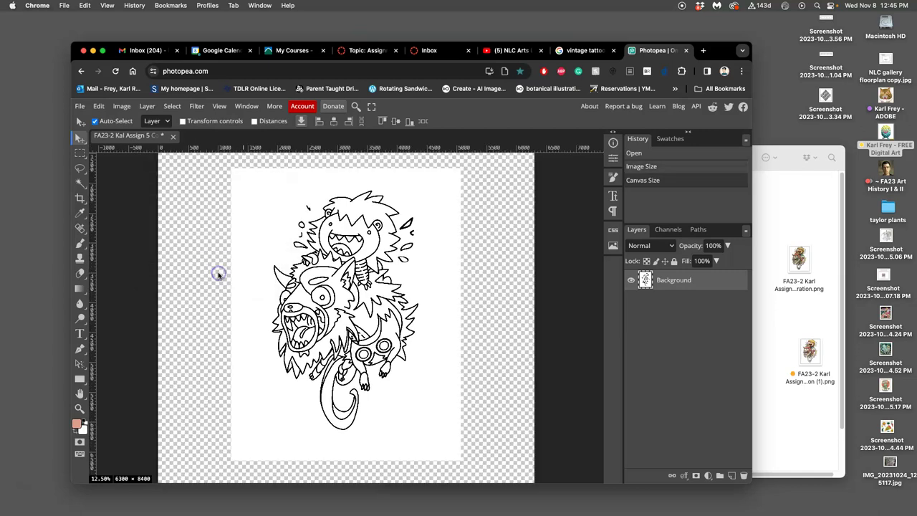
Zoom out to the whole canvas and flatten the image onto a white background
key(super+minus)
click(334, 205)
click(312, 310)
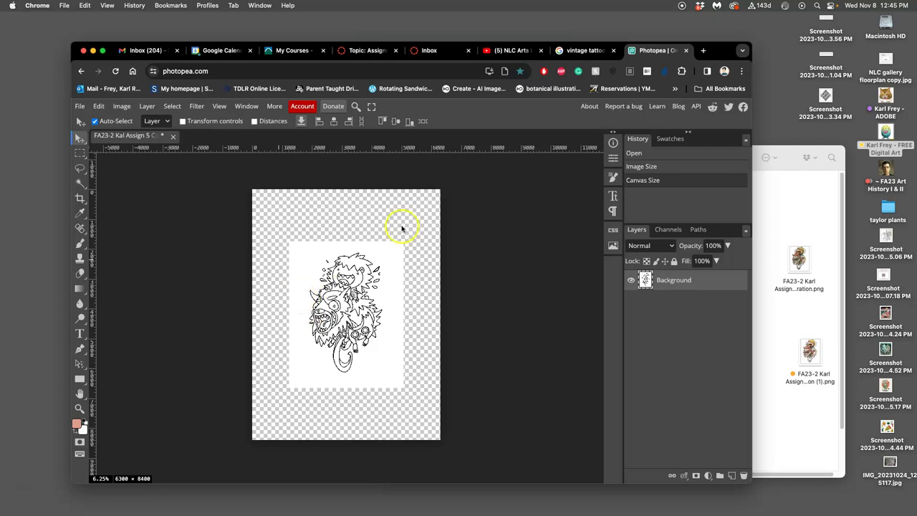
click(147, 106)
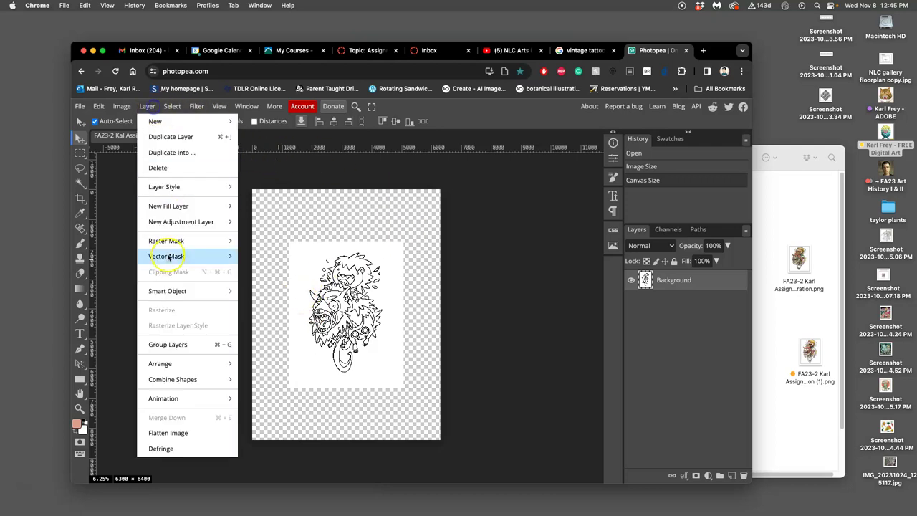
click(176, 432)
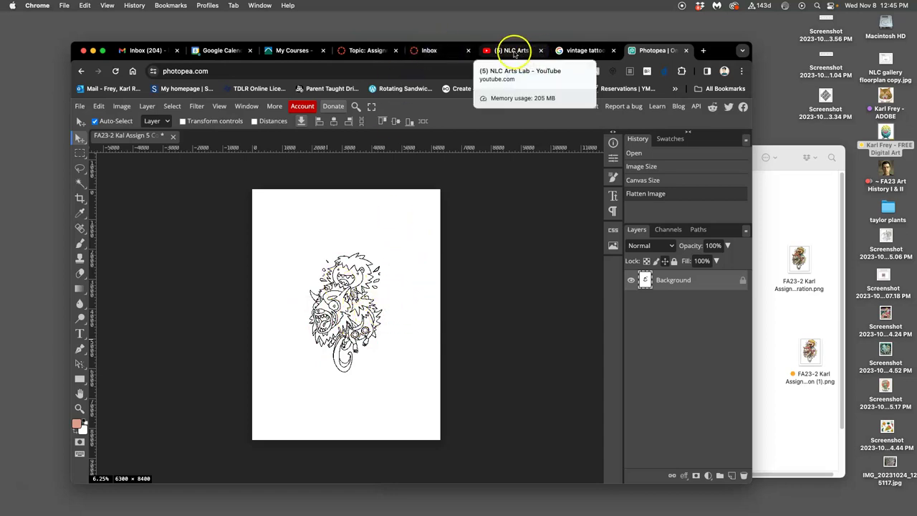
click(377, 54)
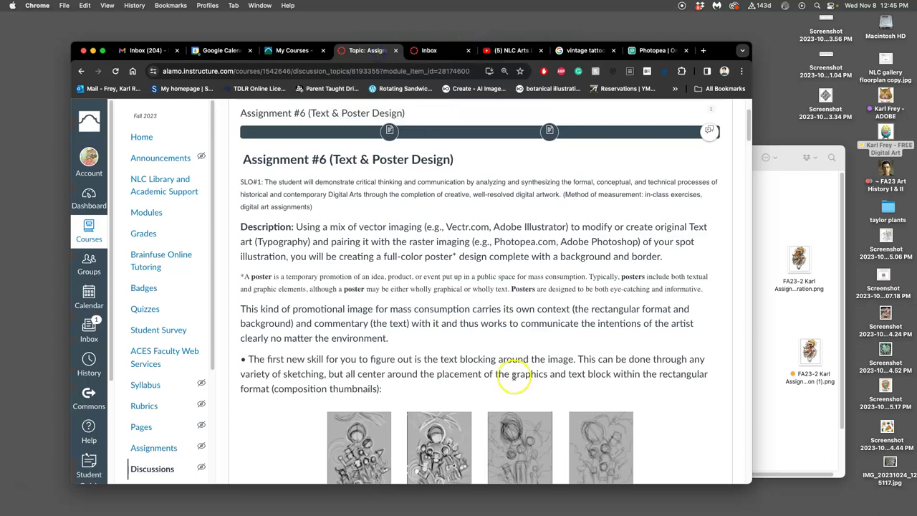
scroll(502, 380, down, 10)
scroll(498, 374, down, 15)
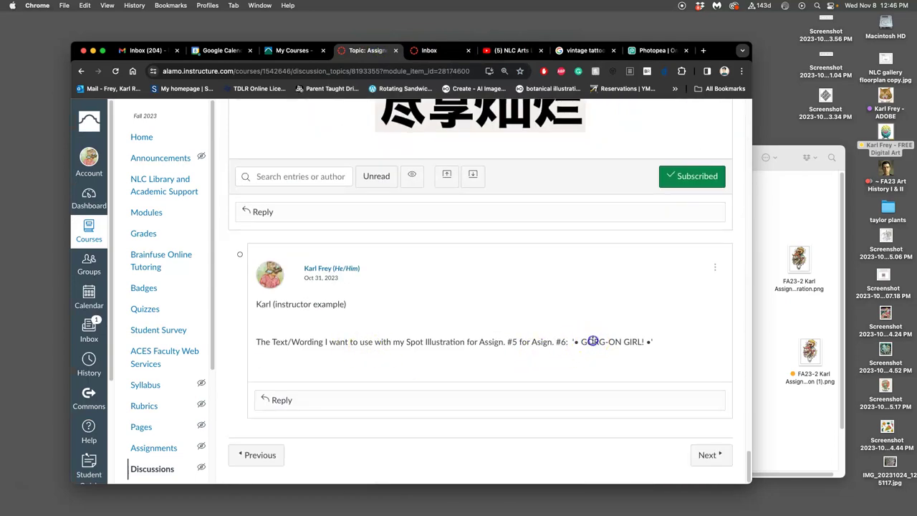
click(815, 327)
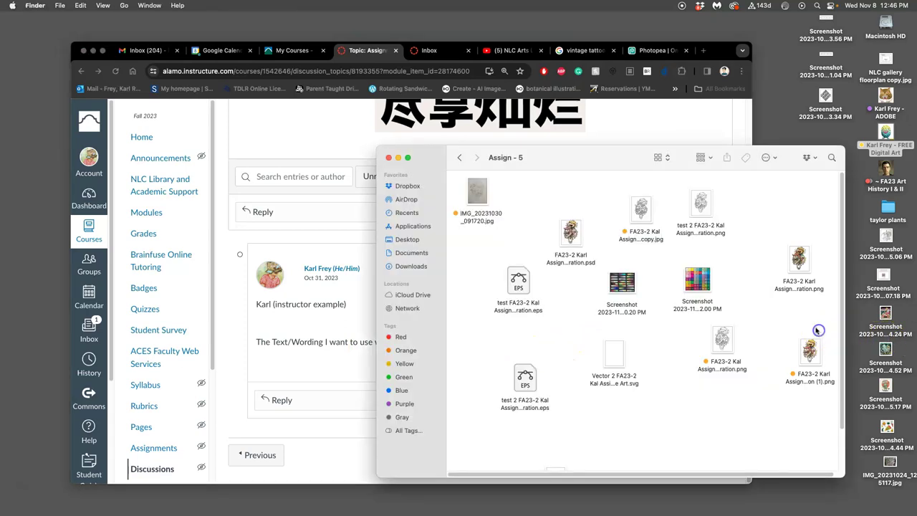
click(273, 373)
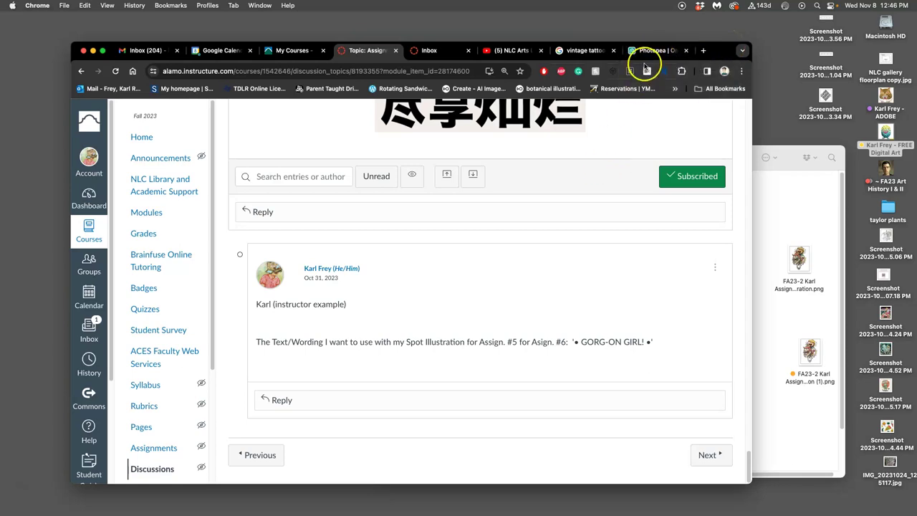
click(653, 51)
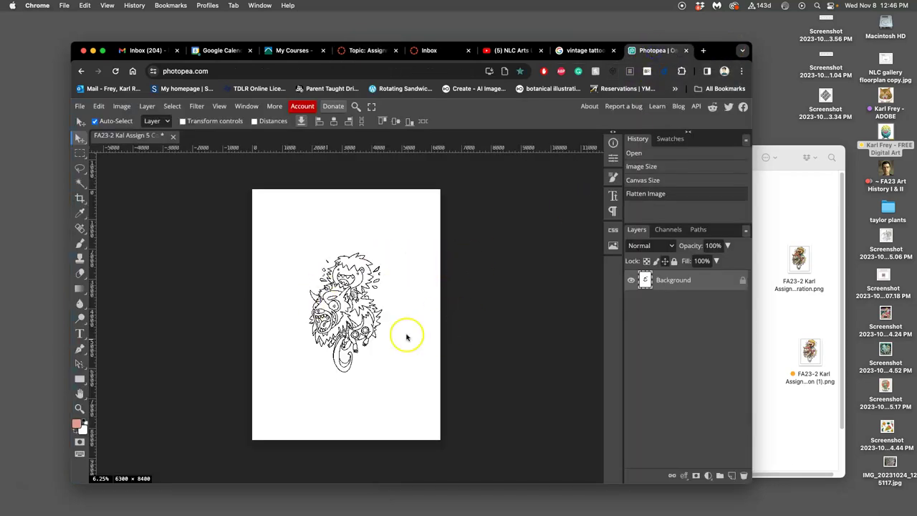
Back on the assignment discussion, open the ART OF THE TITLE: STRANGER THINGS link in a new tab
click(370, 51)
scroll(434, 256, up, 15)
scroll(501, 265, down, 5)
scroll(542, 278, down, 3)
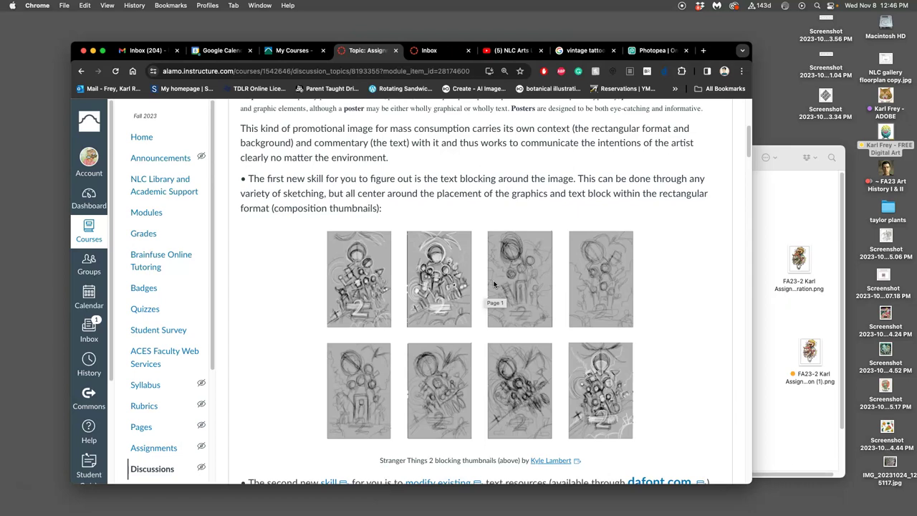
click(677, 279)
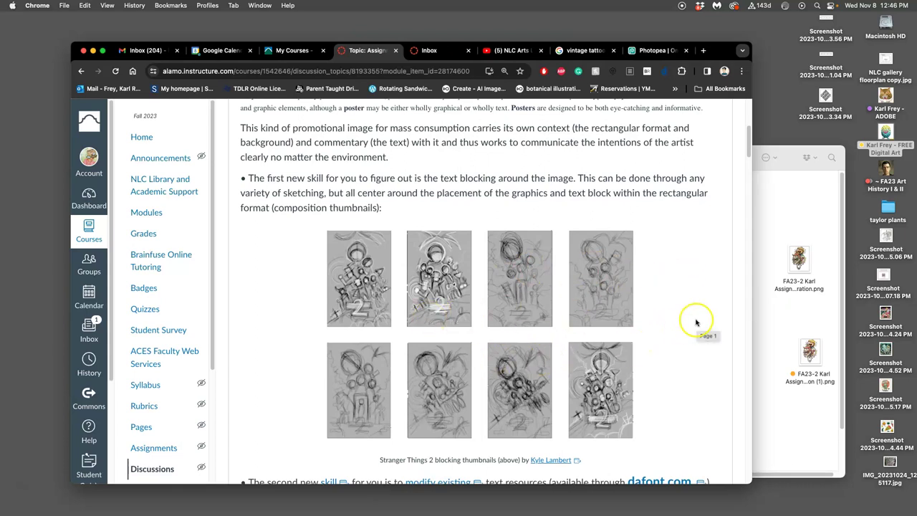
scroll(694, 322, down, 2)
scroll(694, 322, down, 8)
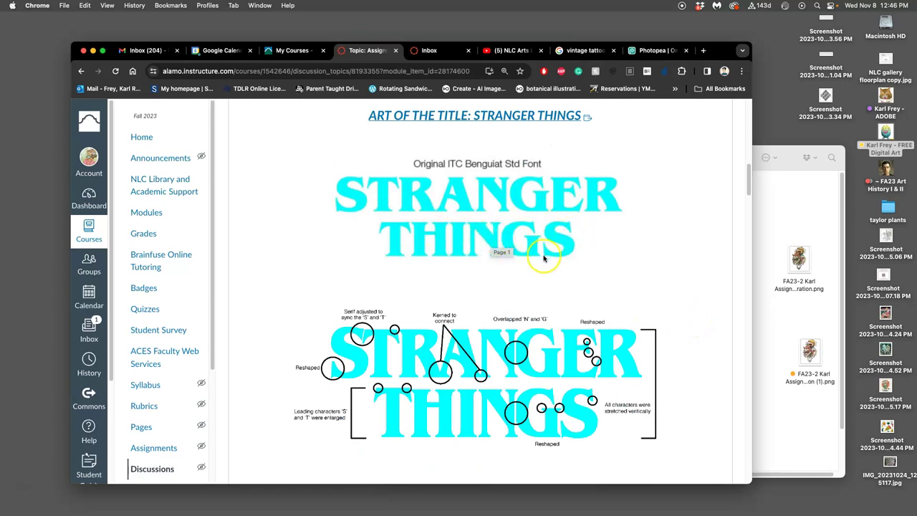
scroll(537, 265, down, 4)
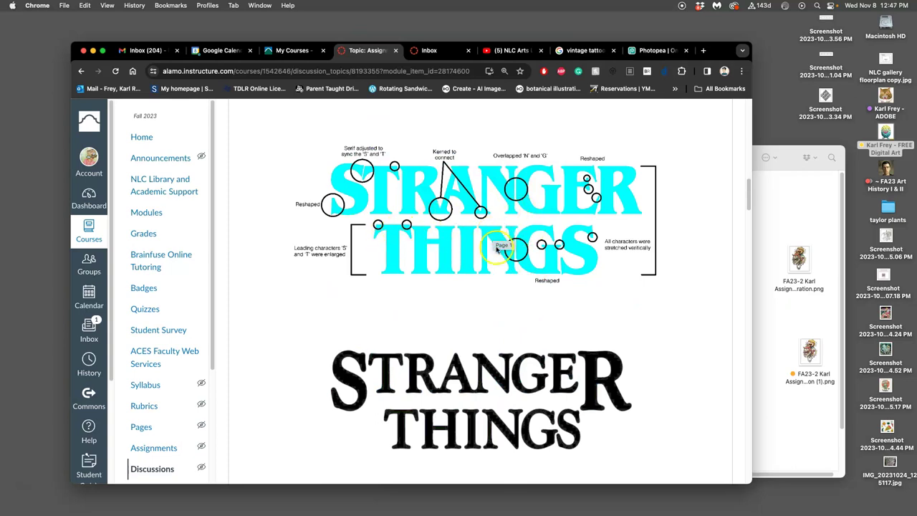
scroll(508, 287, up, 2)
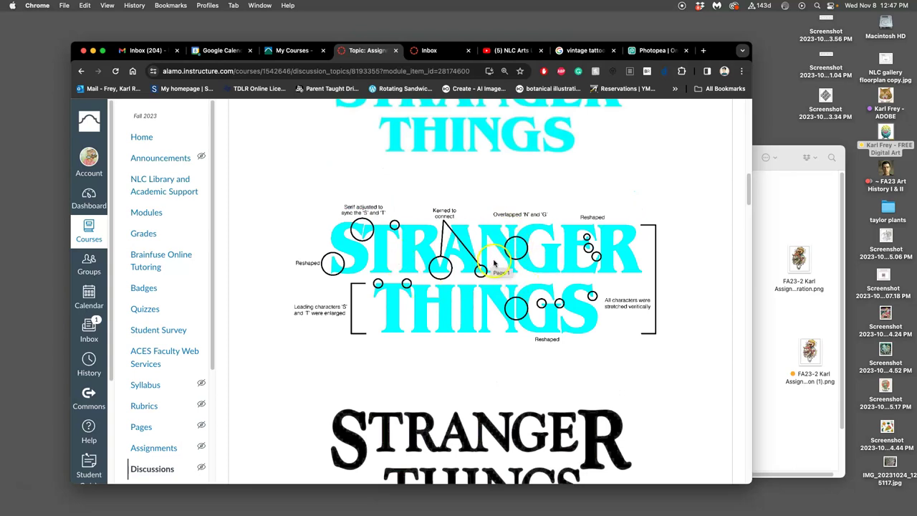
scroll(495, 259, up, 10)
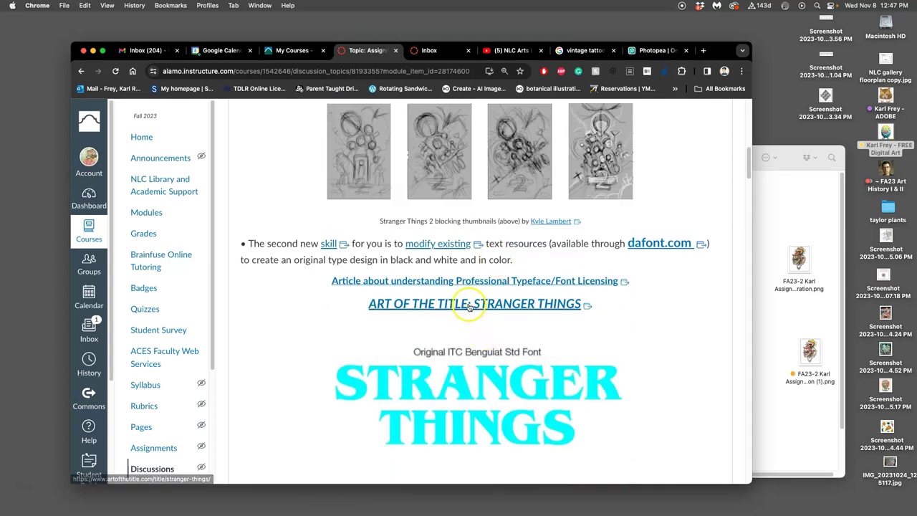
right_click(469, 306)
click(479, 309)
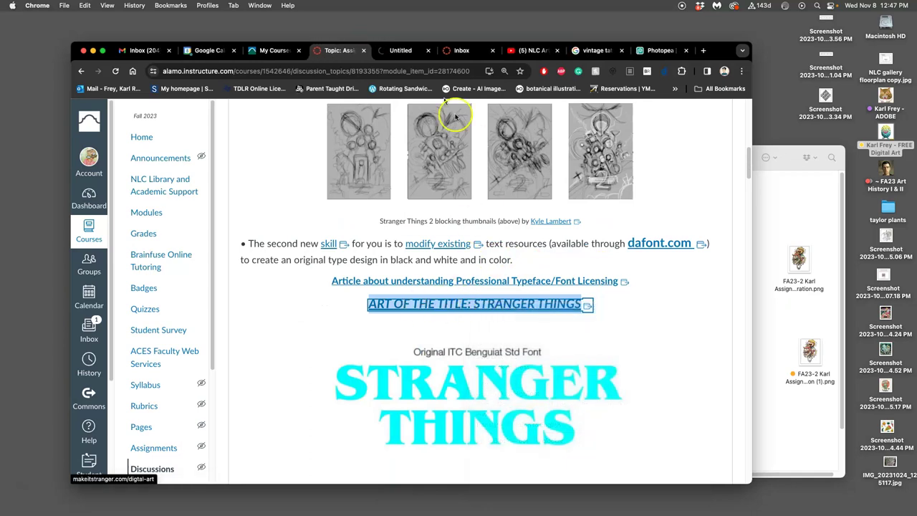
Play the Stranger Things title sequence muted and pause around 00:45 on the glowing red logo
click(396, 50)
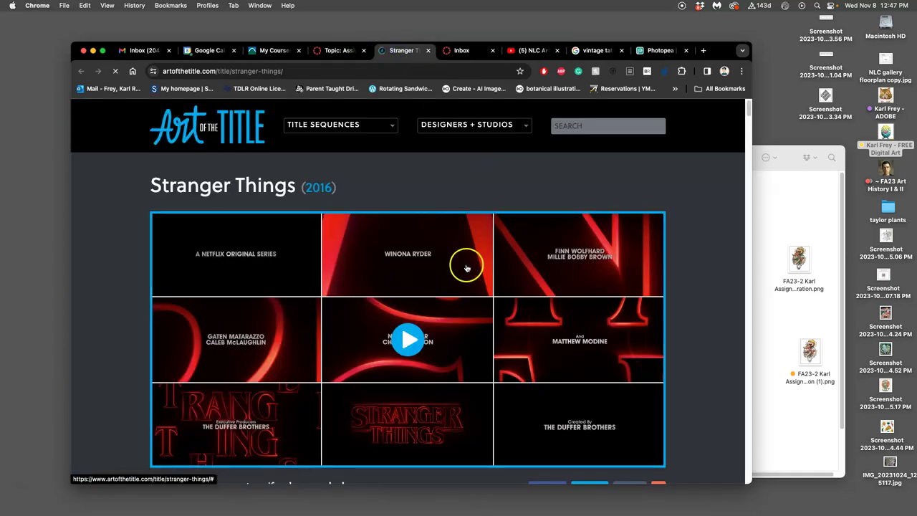
click(405, 339)
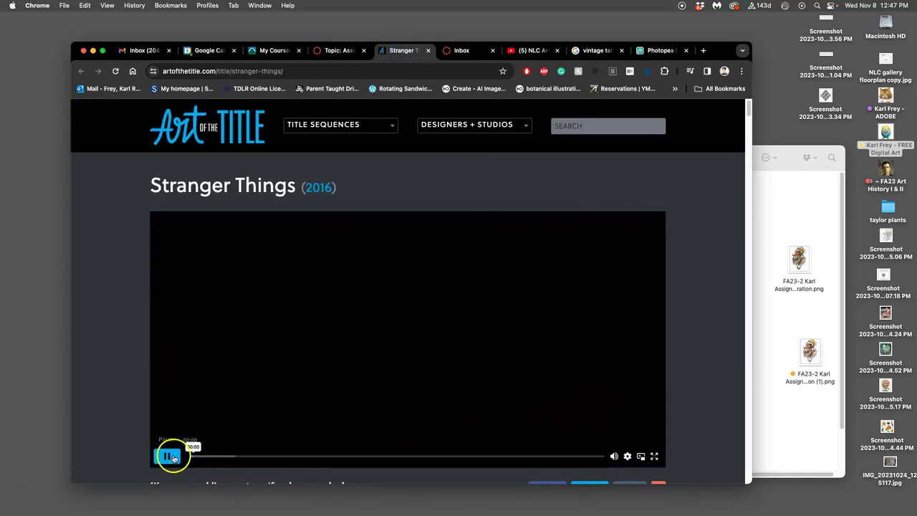
click(614, 456)
click(353, 454)
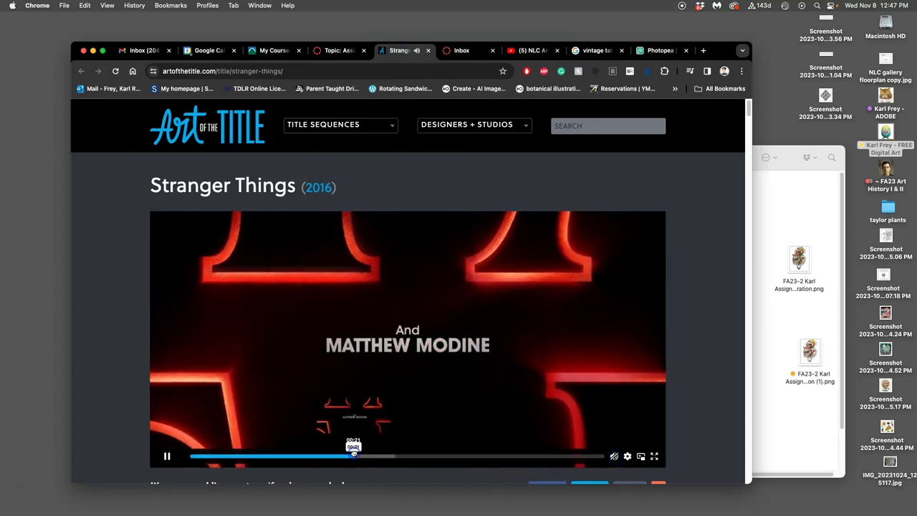
drag(353, 454, 528, 456)
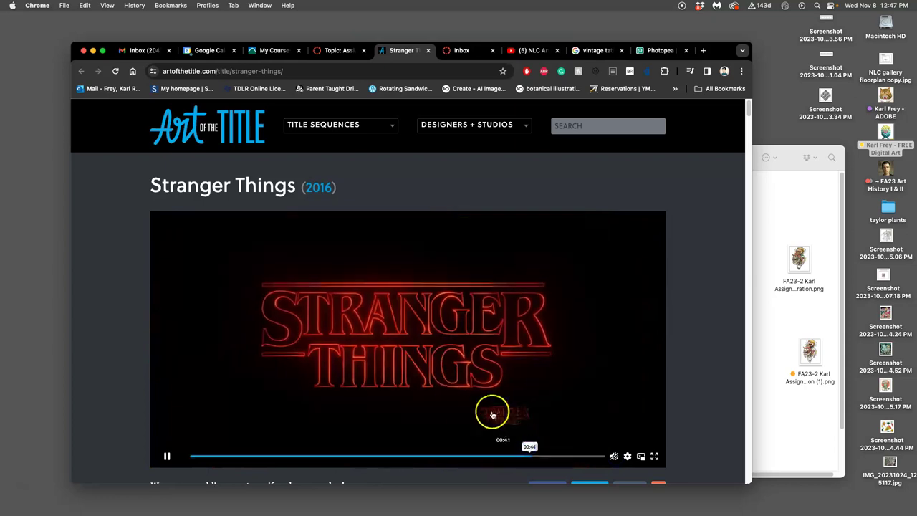
click(167, 456)
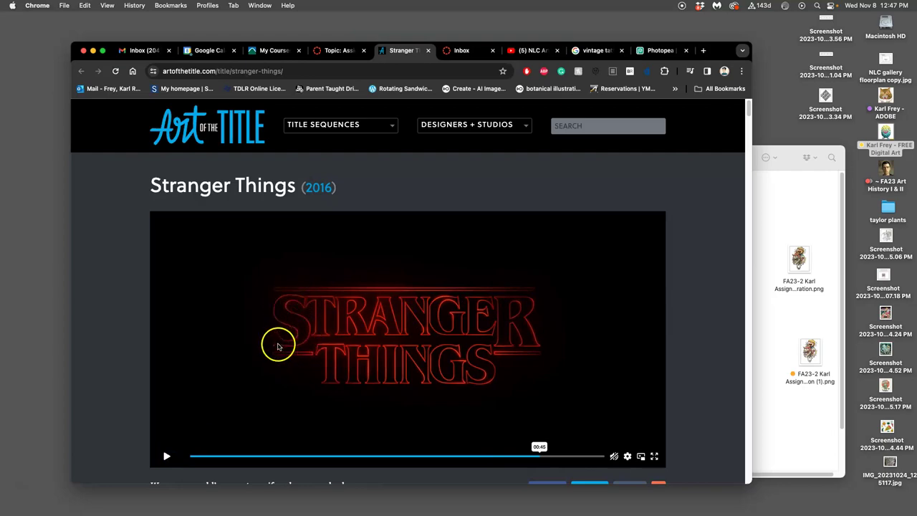
scroll(420, 344, down, 10)
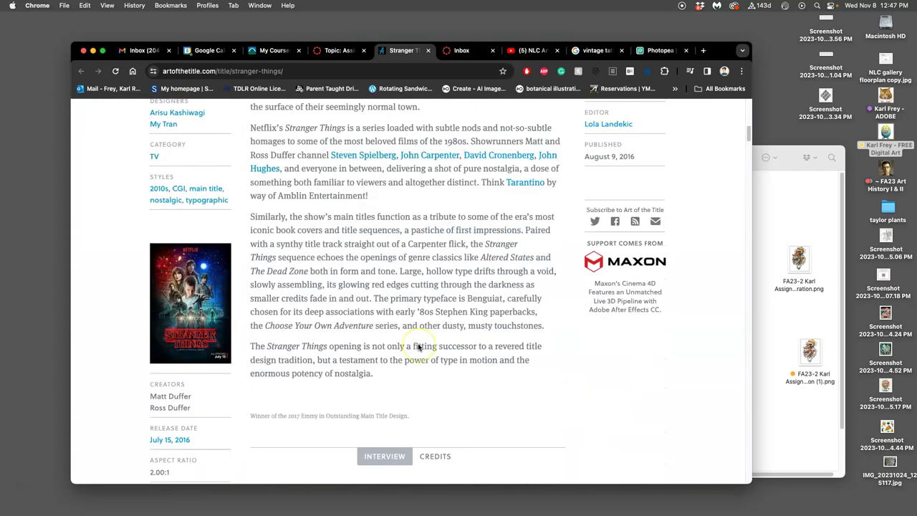
scroll(419, 347, down, 10)
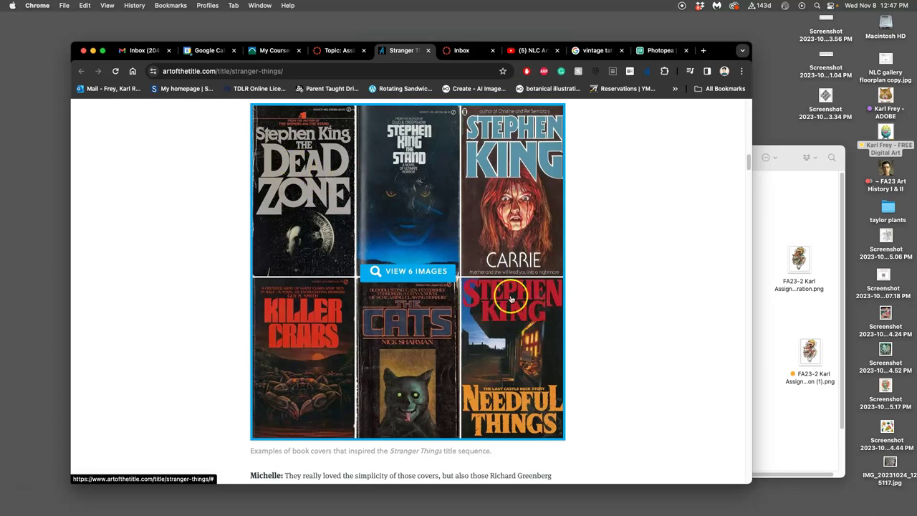
scroll(520, 305, down, 15)
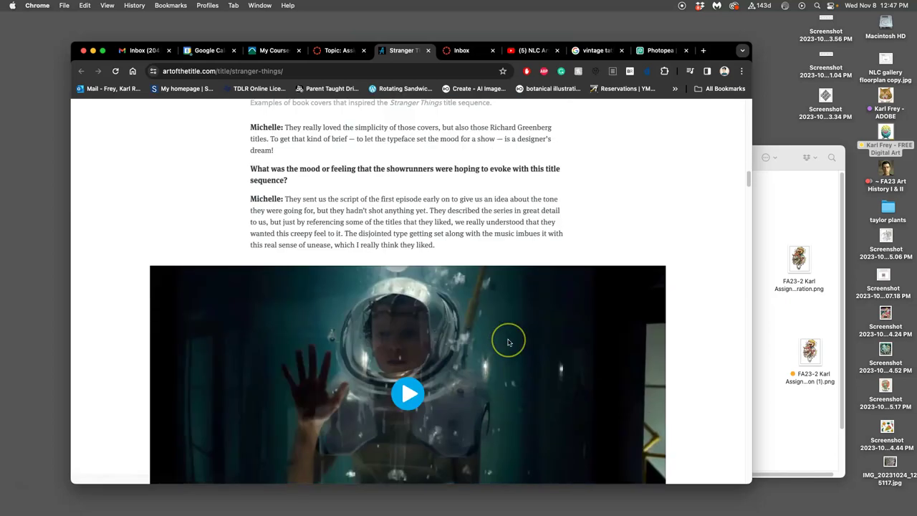
scroll(505, 340, down, 10)
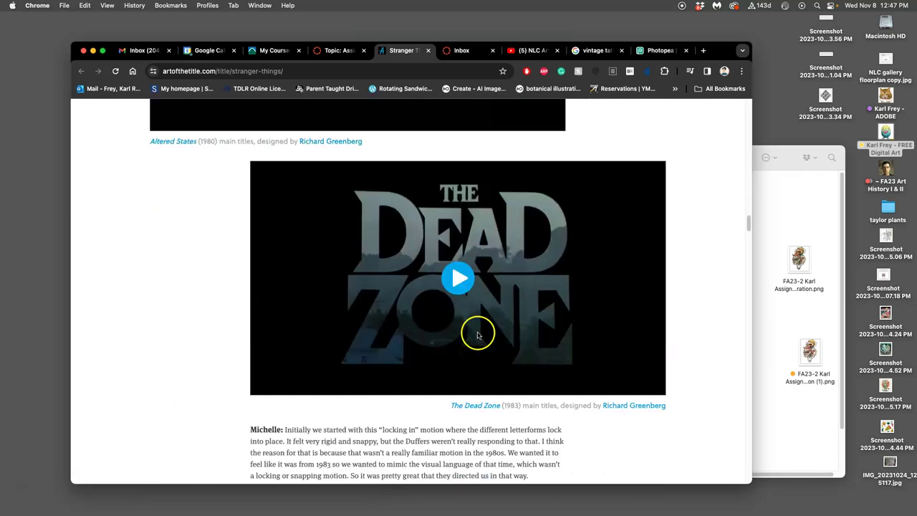
scroll(493, 271, down, 15)
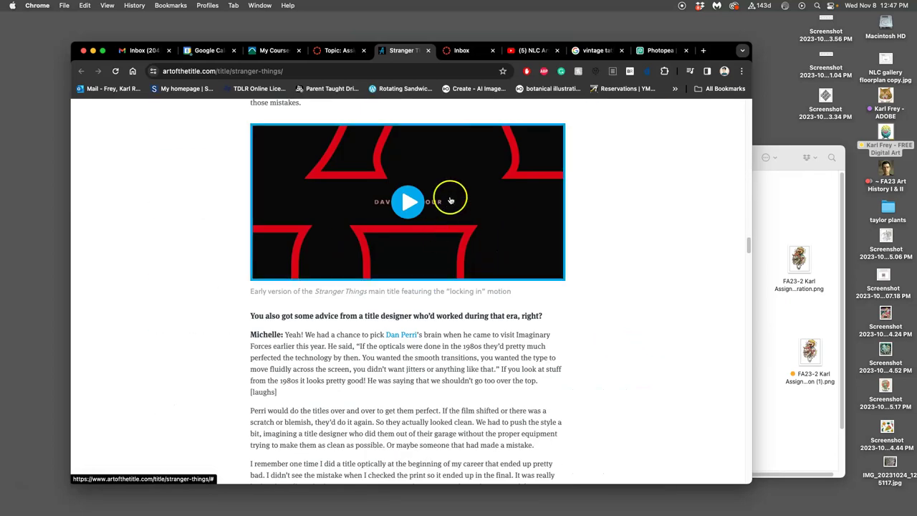
scroll(494, 272, down, 10)
scroll(494, 273, down, 20)
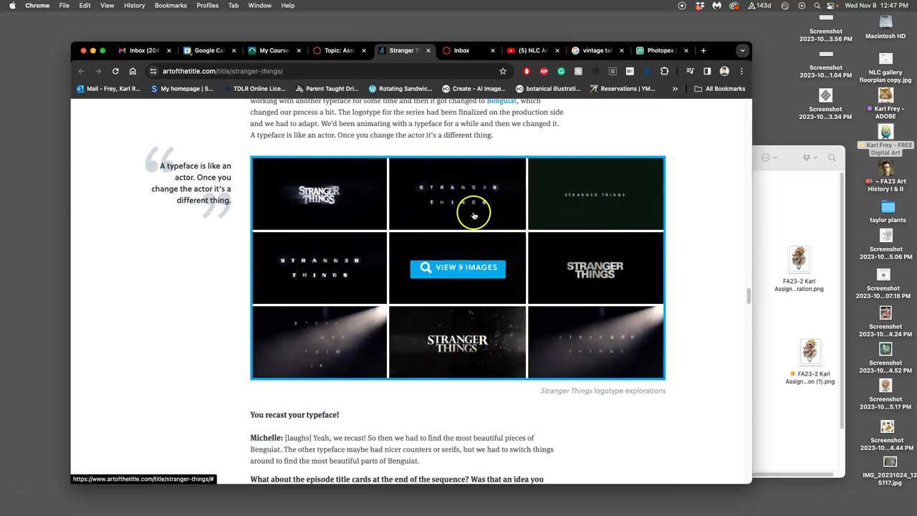
scroll(462, 212, down, 1)
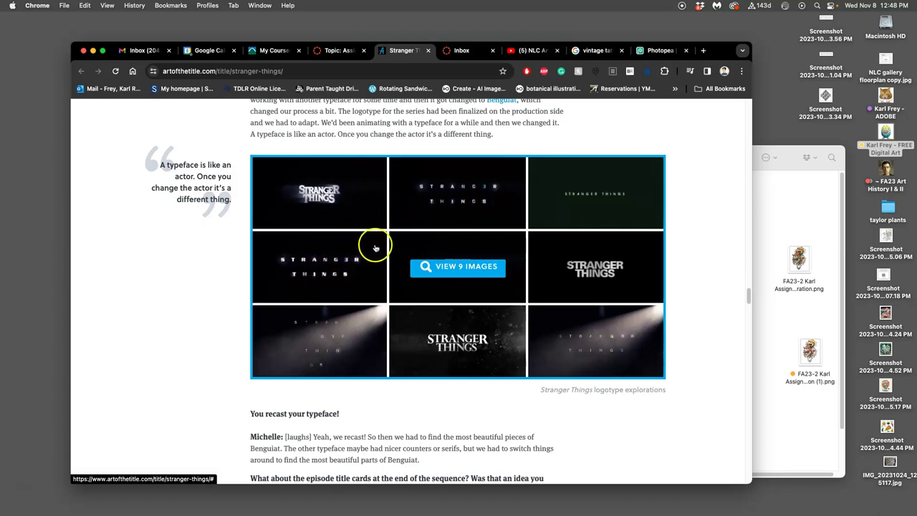
scroll(375, 247, down, 15)
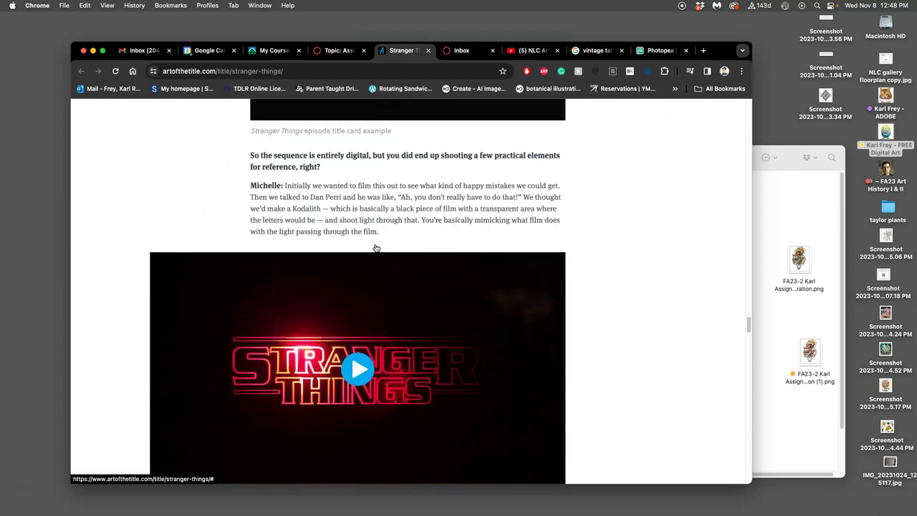
scroll(374, 247, down, 2)
scroll(372, 250, up, 8)
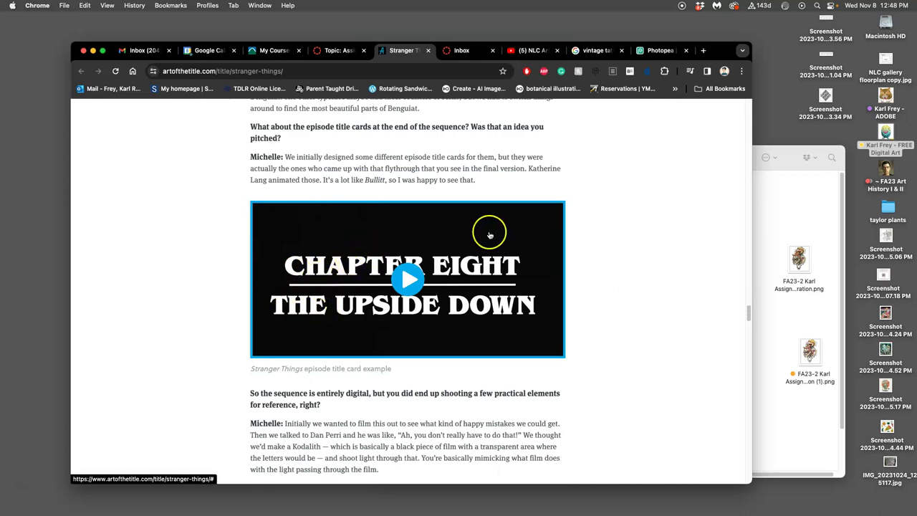
scroll(597, 225, up, 15)
scroll(599, 225, up, 20)
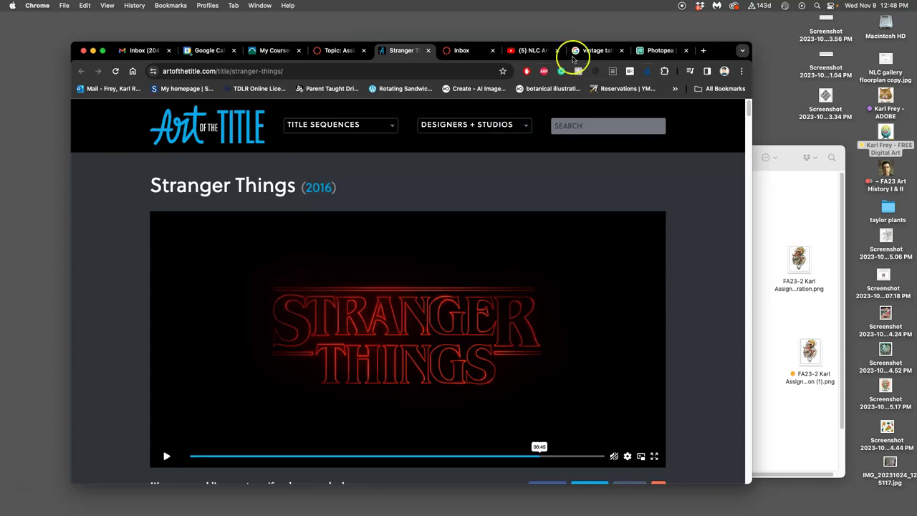
Scroll the Canvas assignment's Stranger Things lettering examples down to the poster process from sketch to final
click(340, 50)
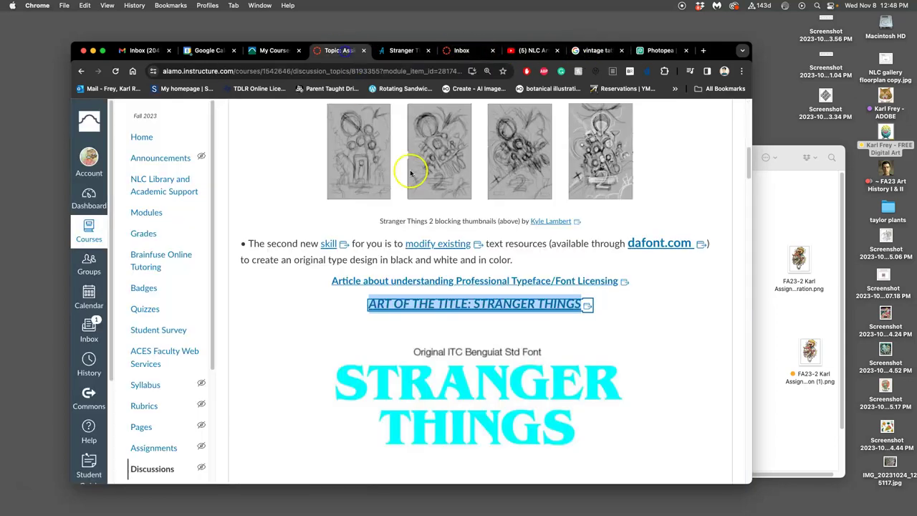
scroll(516, 341, down, 5)
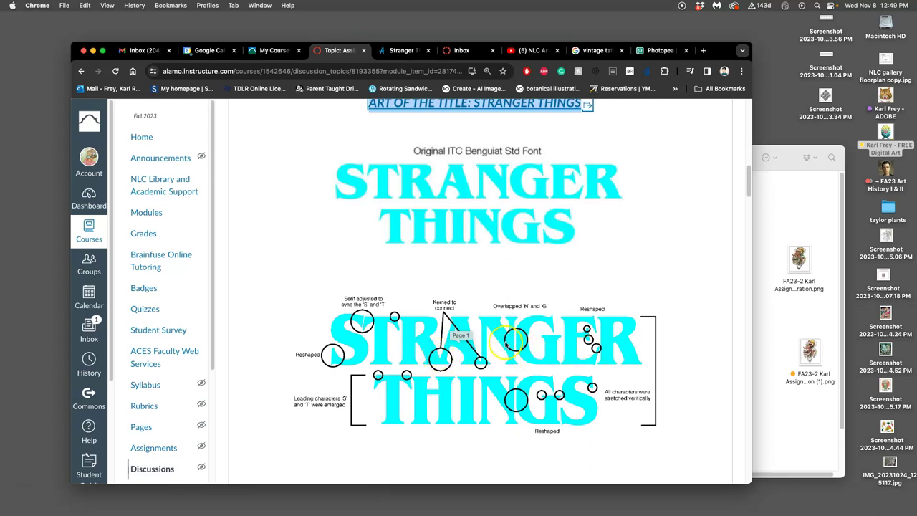
scroll(472, 351, down, 5)
scroll(502, 343, down, 2)
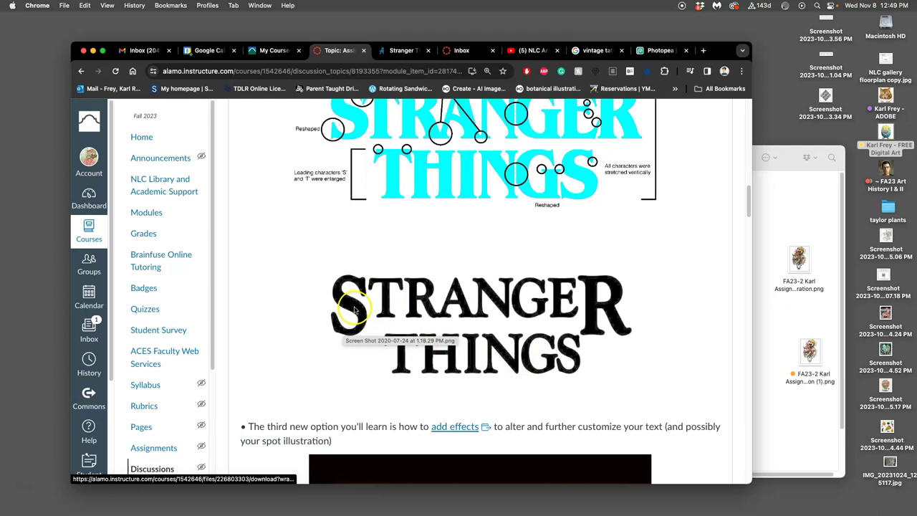
scroll(652, 312, down, 4)
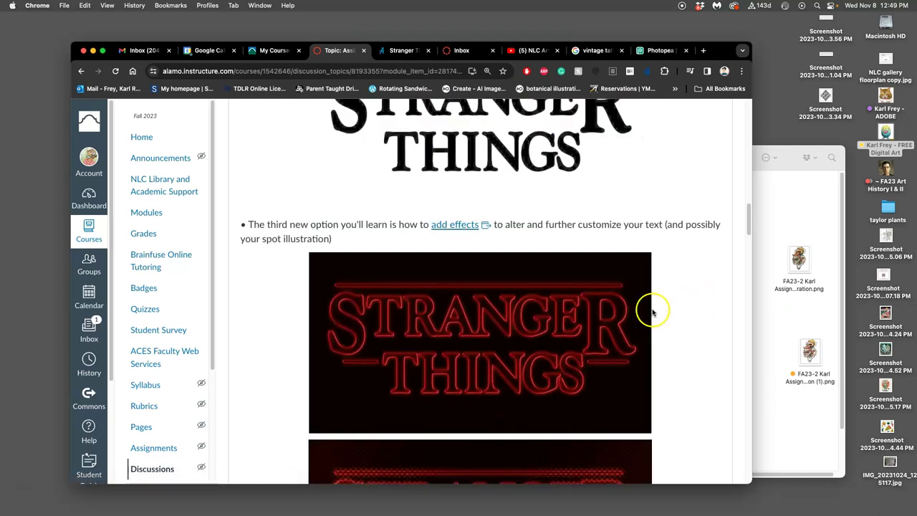
scroll(537, 318, down, 5)
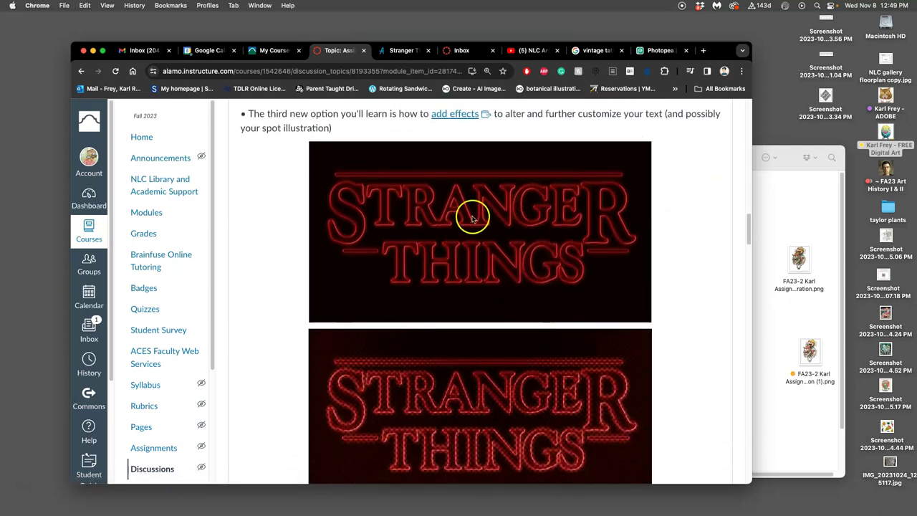
scroll(509, 254, down, 6)
scroll(509, 254, down, 6)
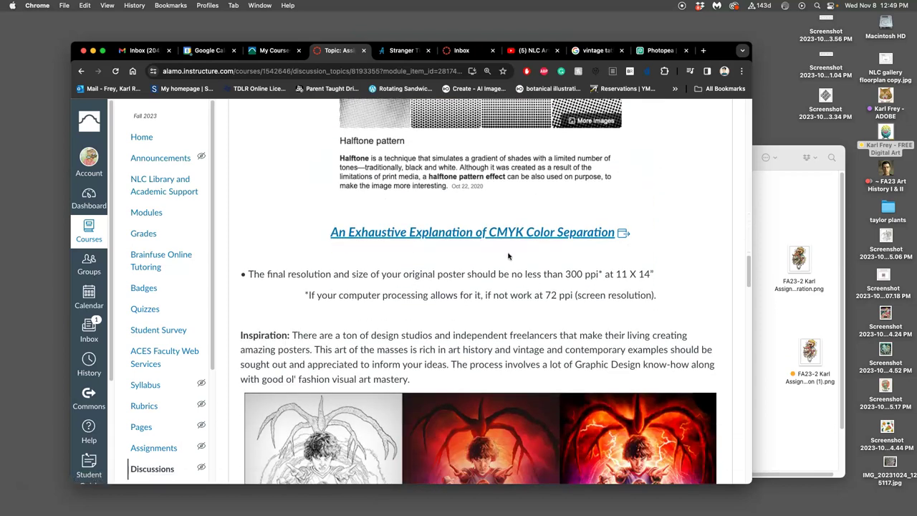
scroll(509, 256, up, 7)
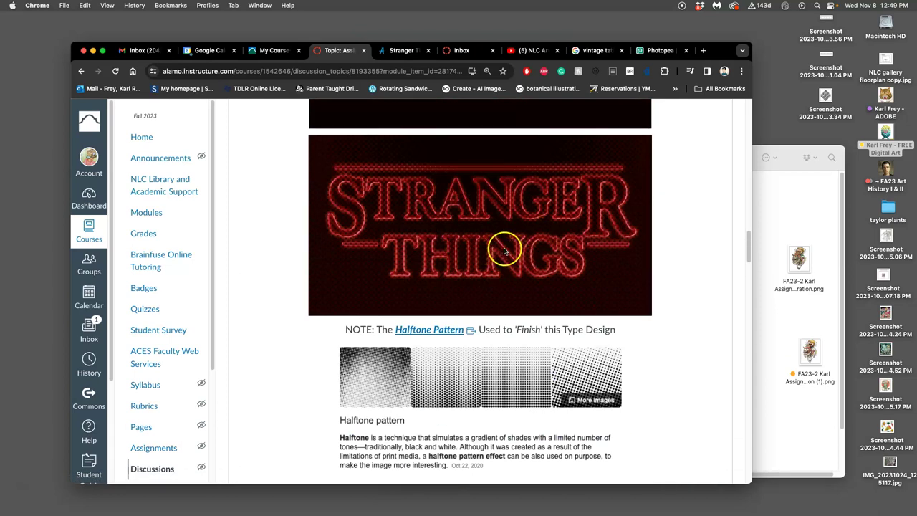
scroll(514, 255, down, 2)
scroll(504, 251, down, 12)
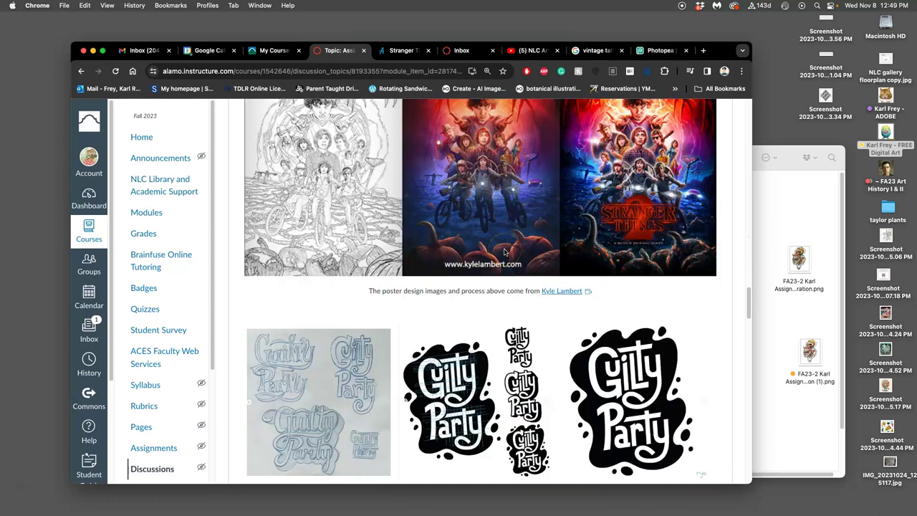
scroll(504, 251, down, 15)
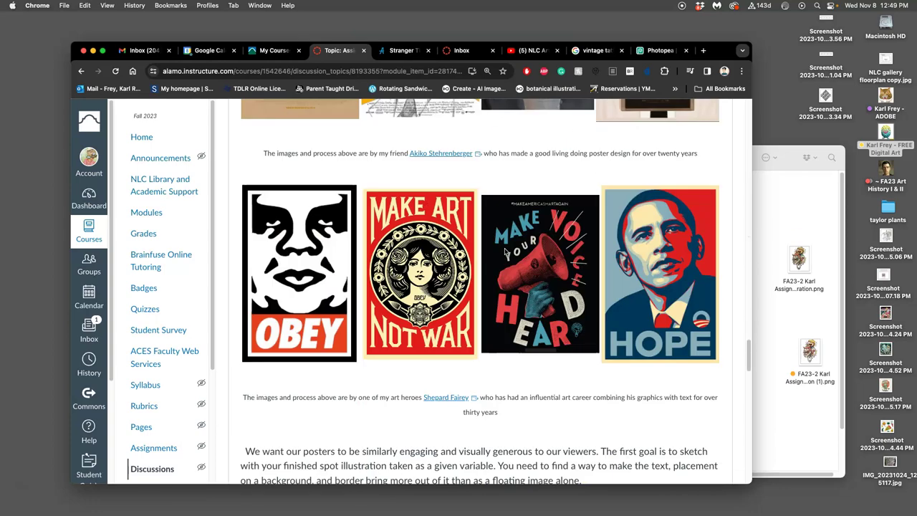
scroll(504, 251, down, 7)
scroll(504, 251, up, 20)
scroll(504, 251, up, 10)
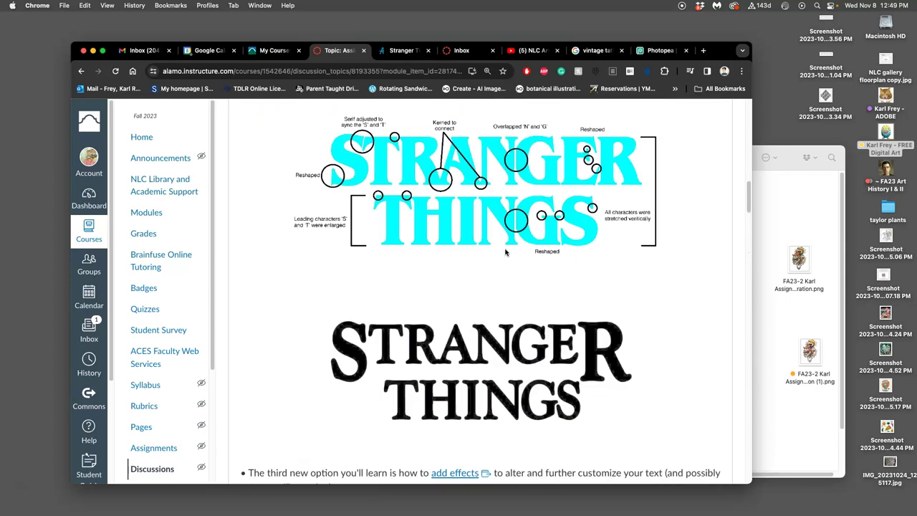
scroll(505, 252, up, 10)
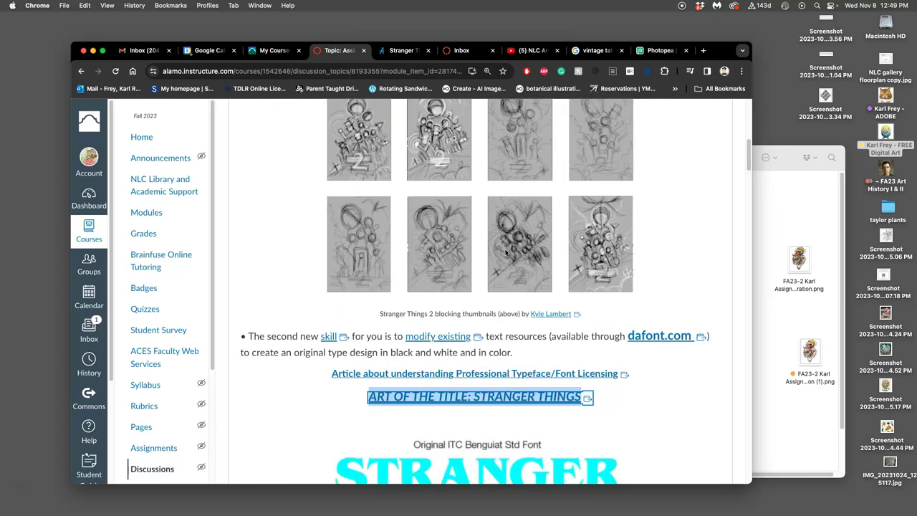
scroll(506, 251, down, 3)
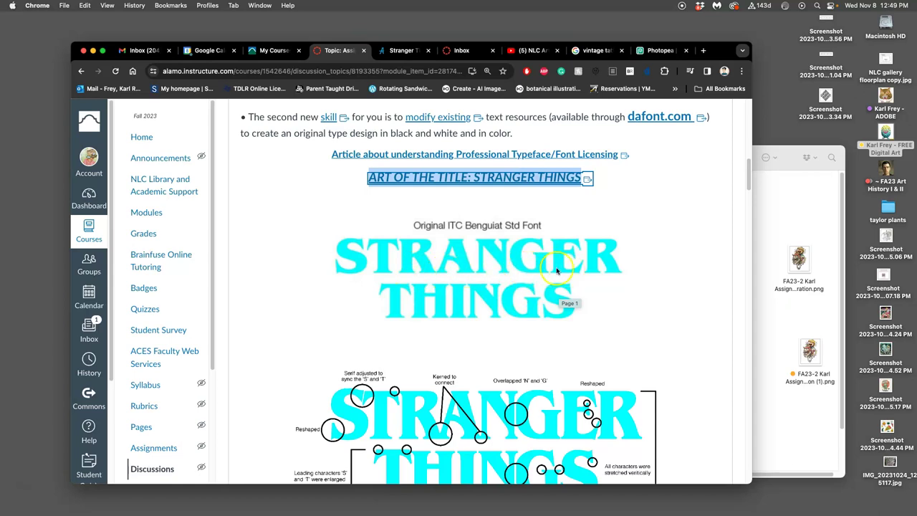
scroll(556, 265, down, 3)
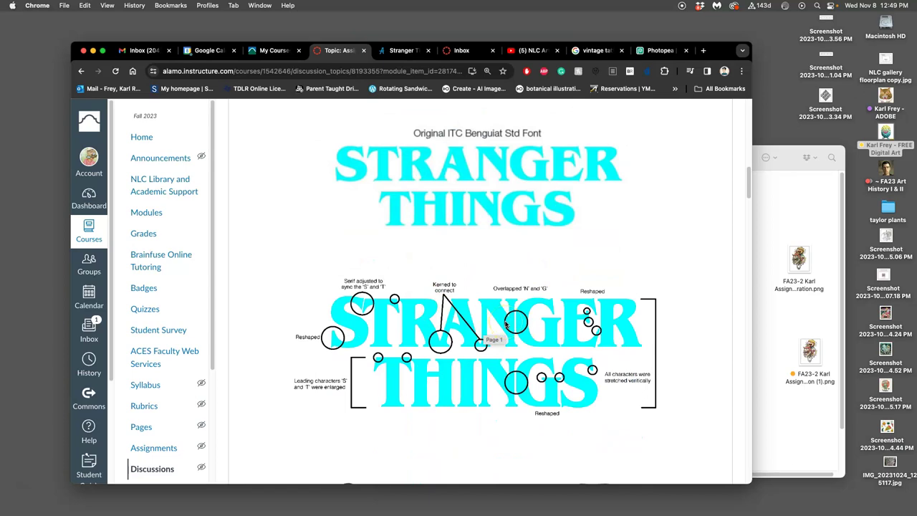
scroll(520, 330, down, 15)
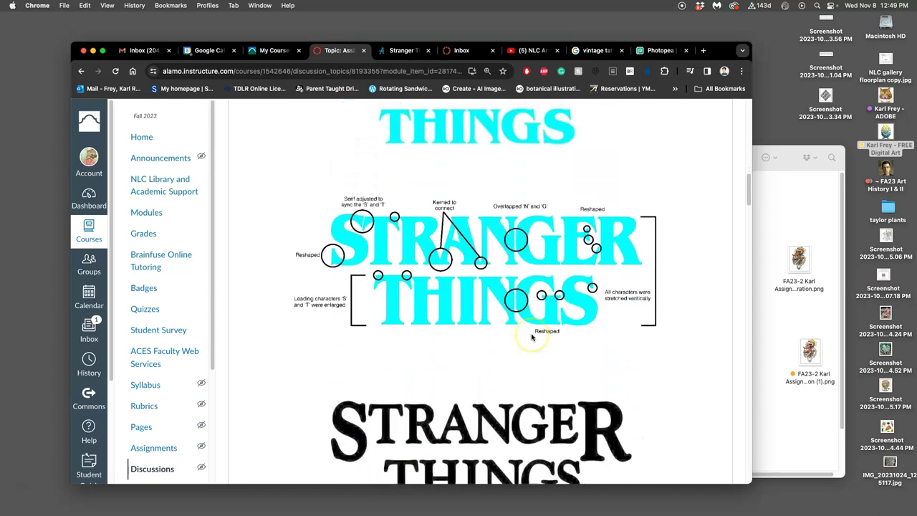
scroll(532, 337, down, 2)
scroll(531, 336, up, 15)
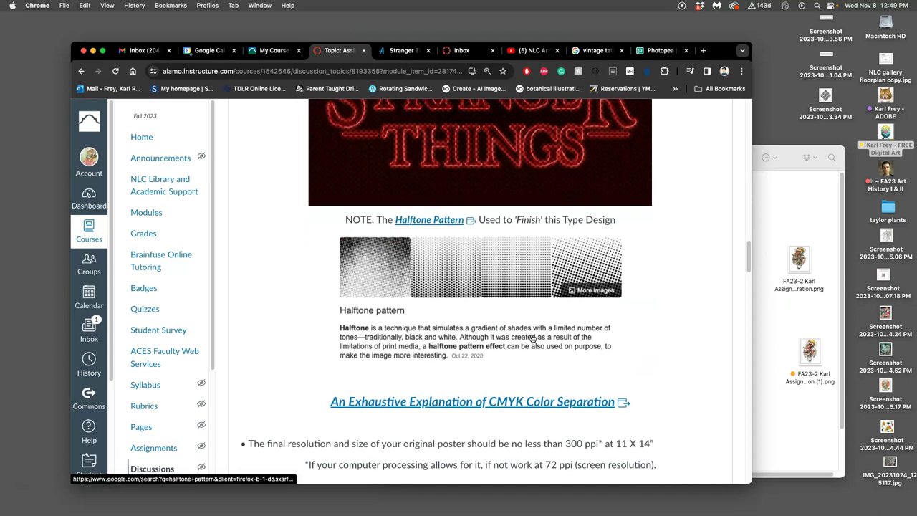
scroll(532, 339, down, 4)
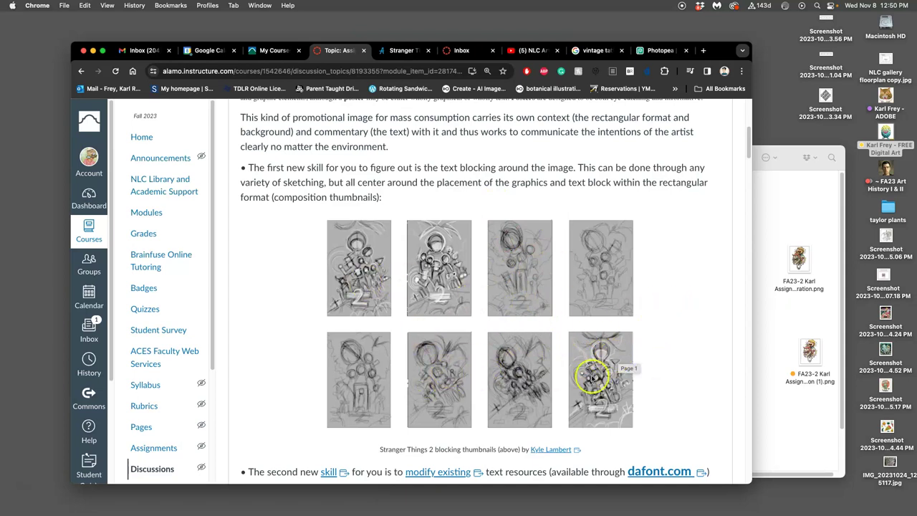
scroll(661, 370, down, 15)
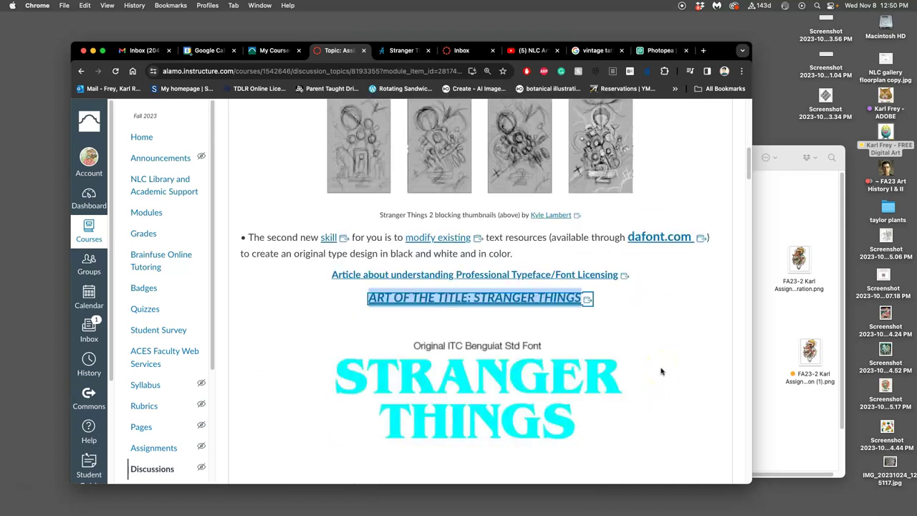
scroll(660, 370, down, 5)
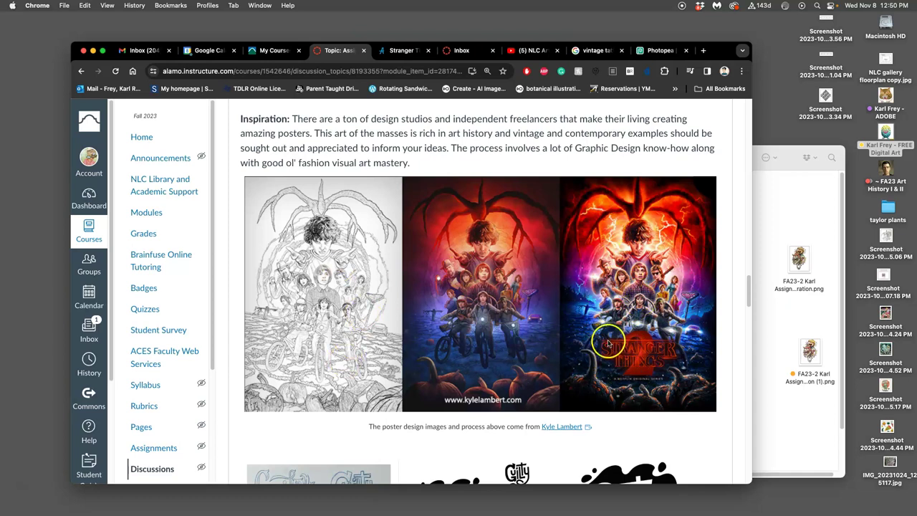
Scroll to the professional example posters and right-click the designer's portfolio link
scroll(608, 344, down, 5)
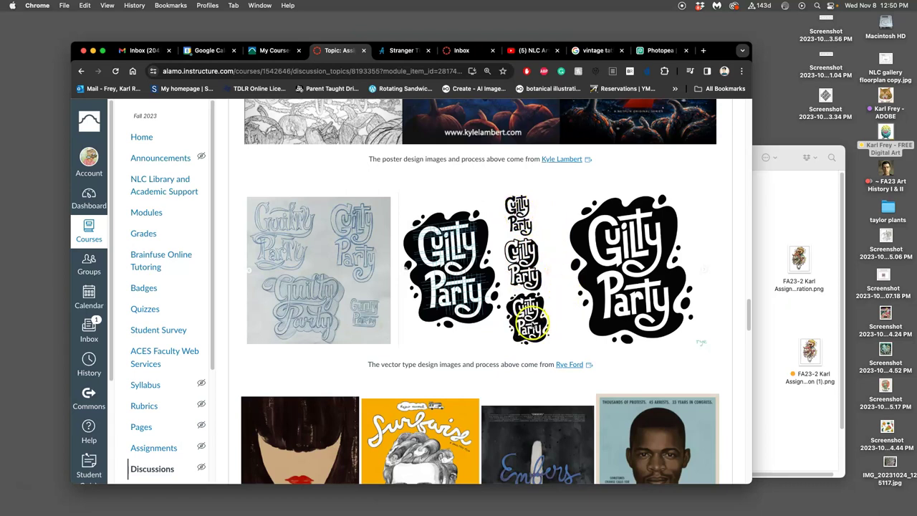
scroll(533, 289, down, 5)
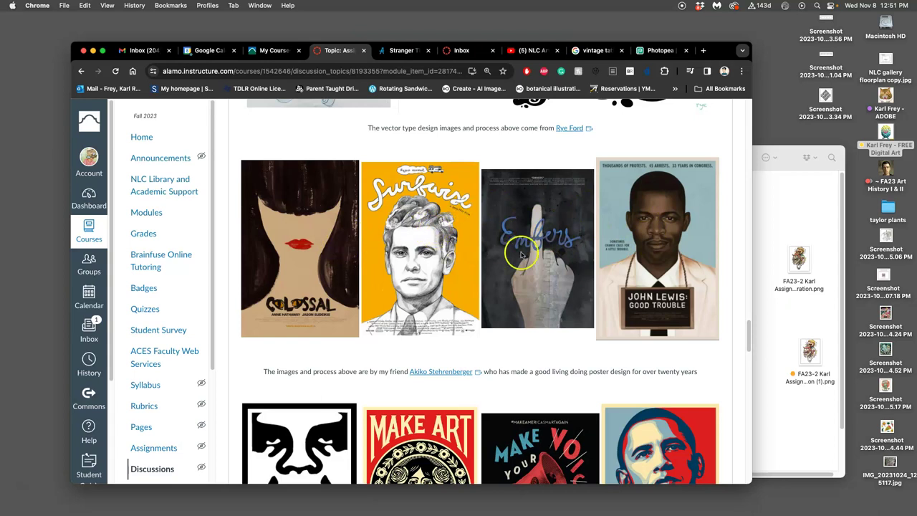
right_click(466, 373)
Open the Akikomatic portfolio in a new tab and view The Last of Us poster enlarged
click(502, 321)
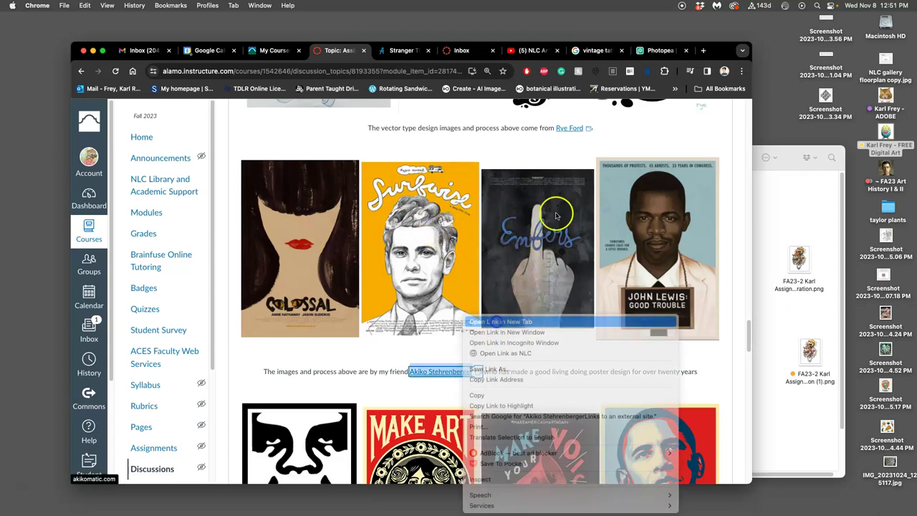
click(426, 51)
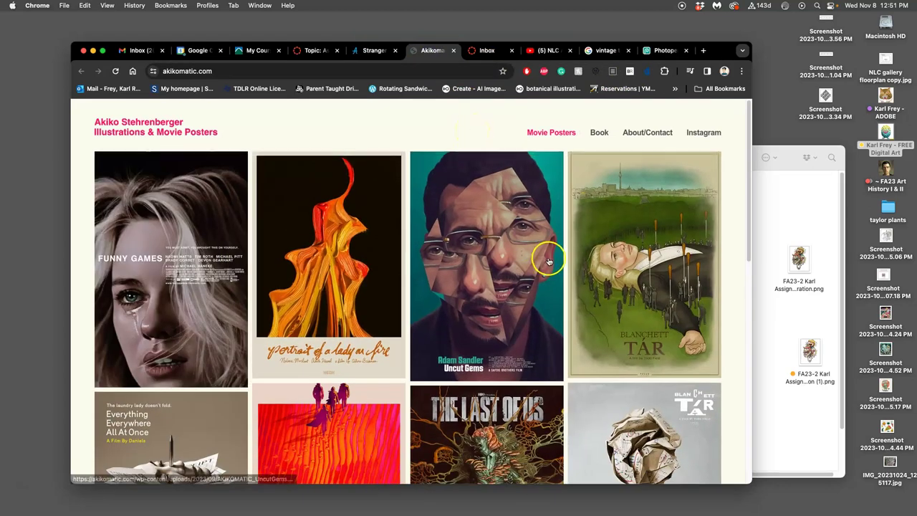
scroll(544, 262, down, 5)
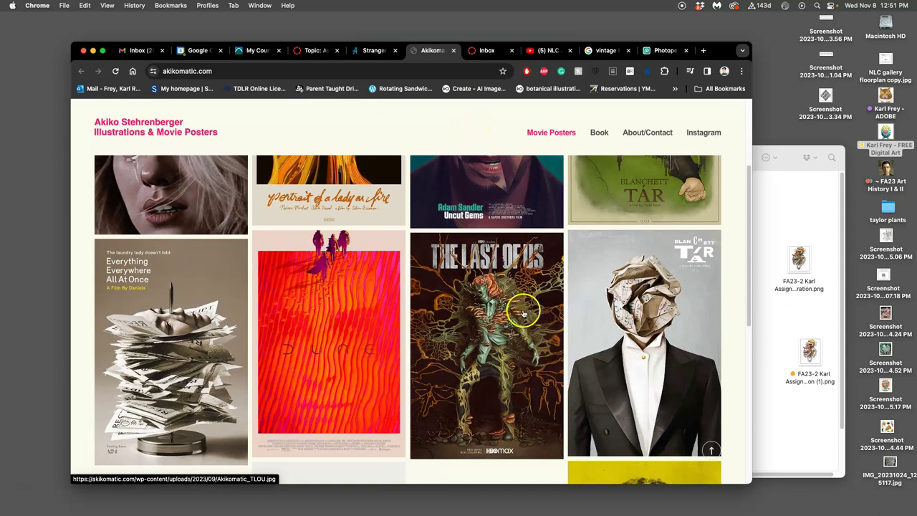
click(523, 313)
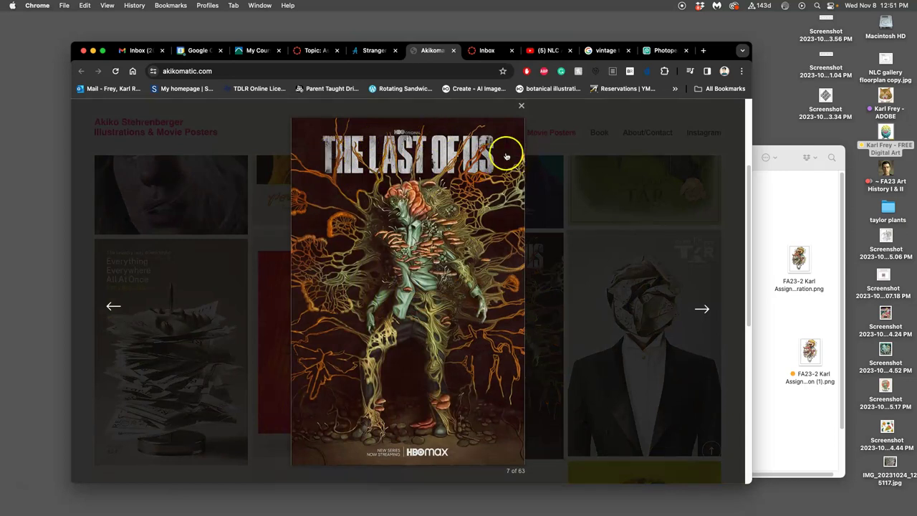
click(573, 227)
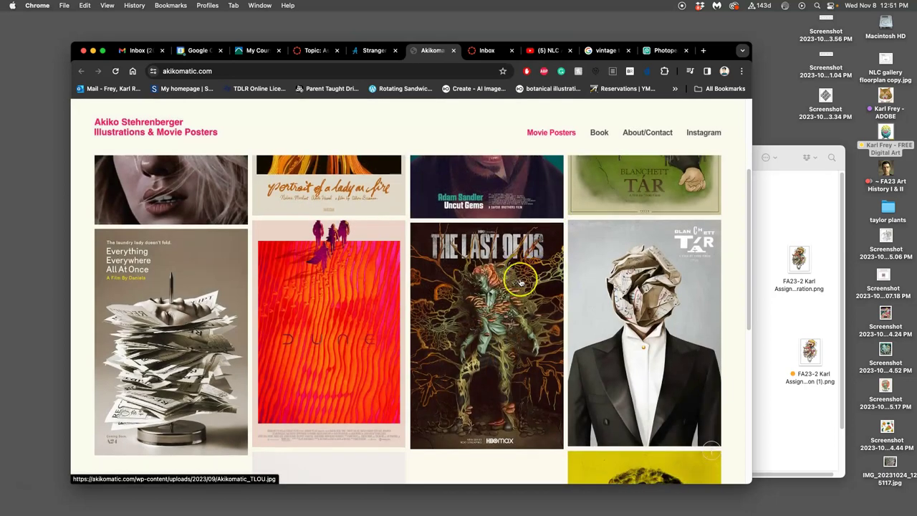
Scroll down the poster grid and view the Turning Red poster enlarged
scroll(523, 283, down, 5)
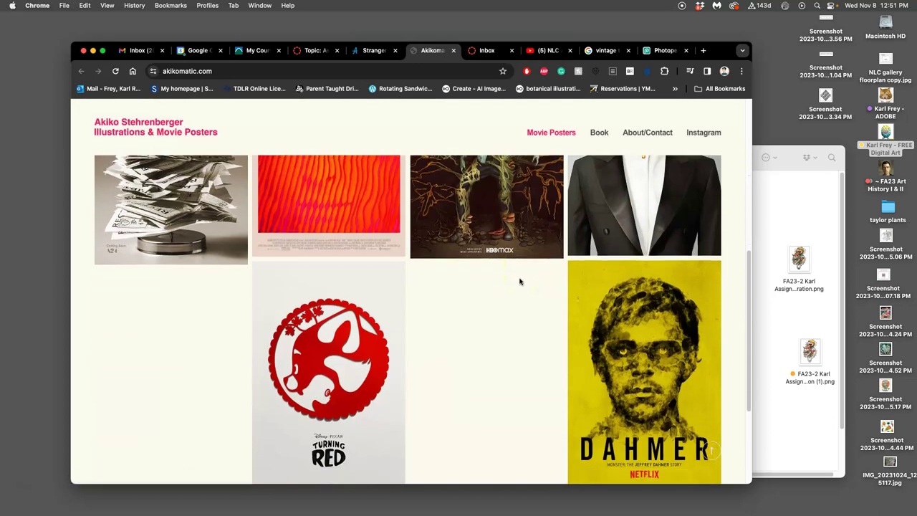
scroll(515, 280, down, 3)
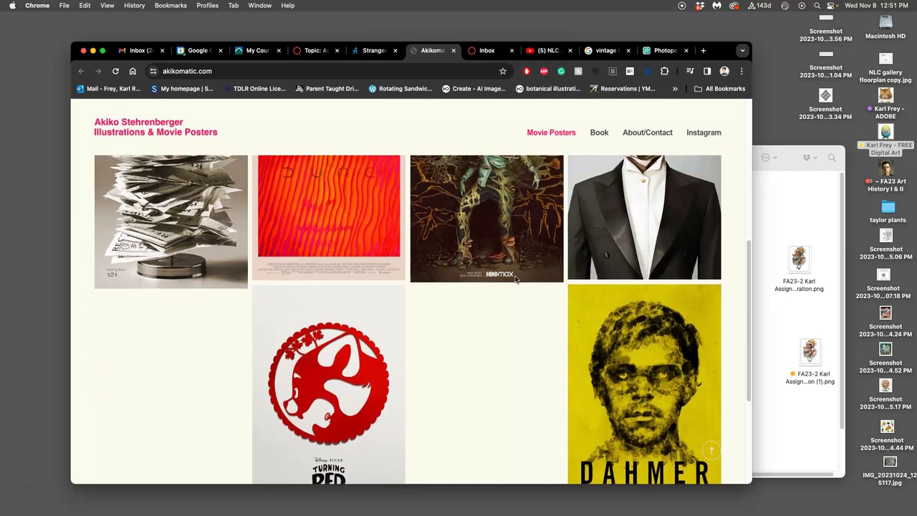
click(343, 286)
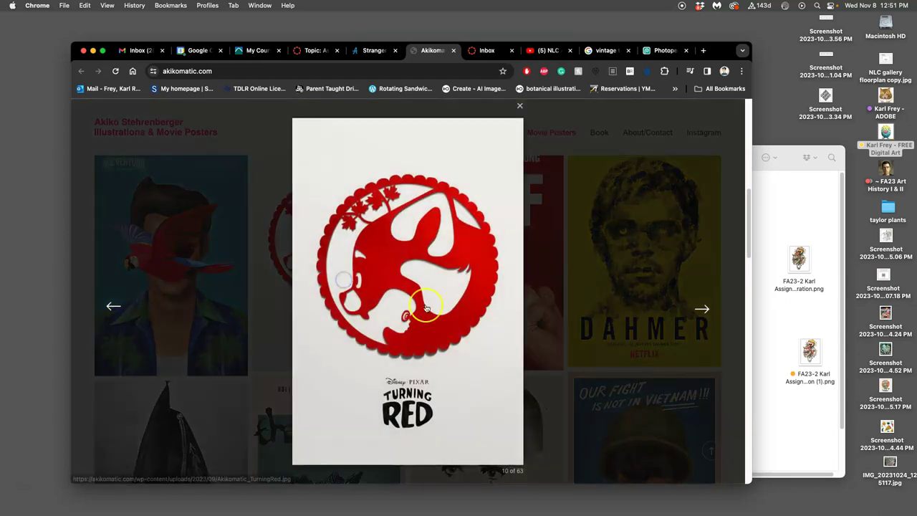
click(376, 408)
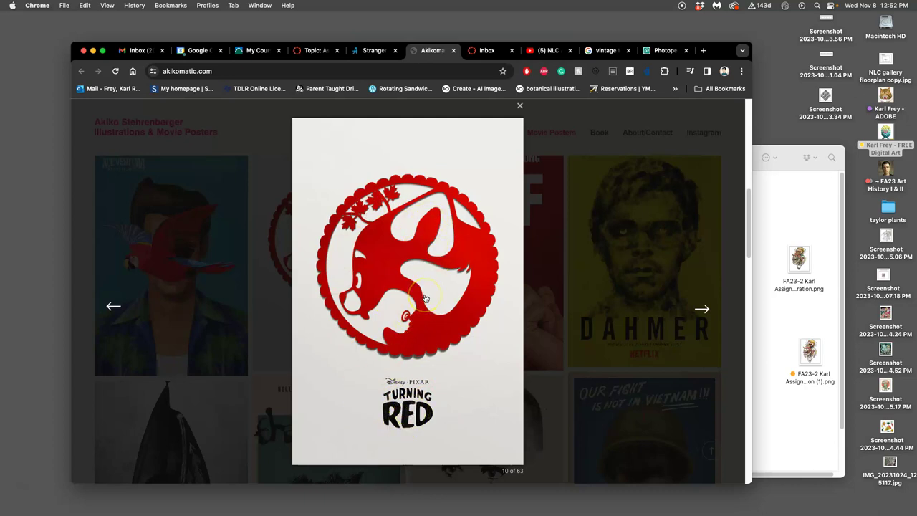
click(599, 246)
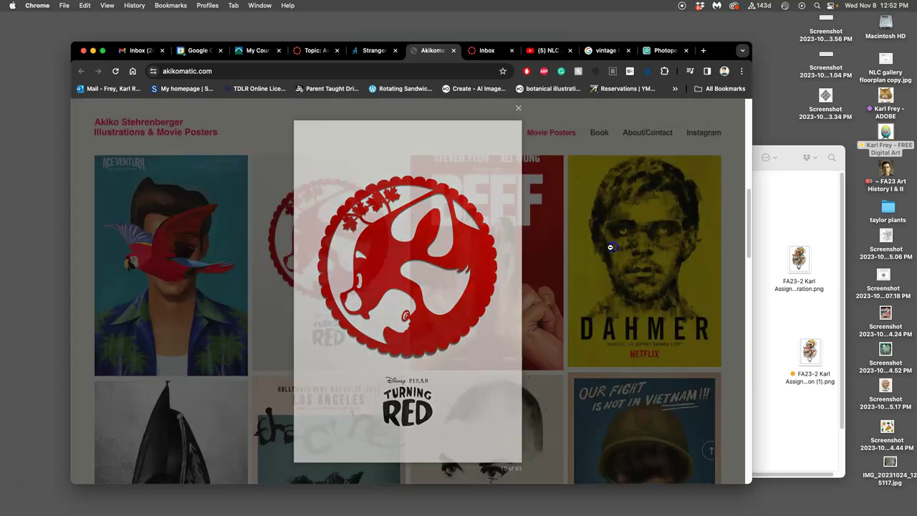
scroll(530, 267, down, 3)
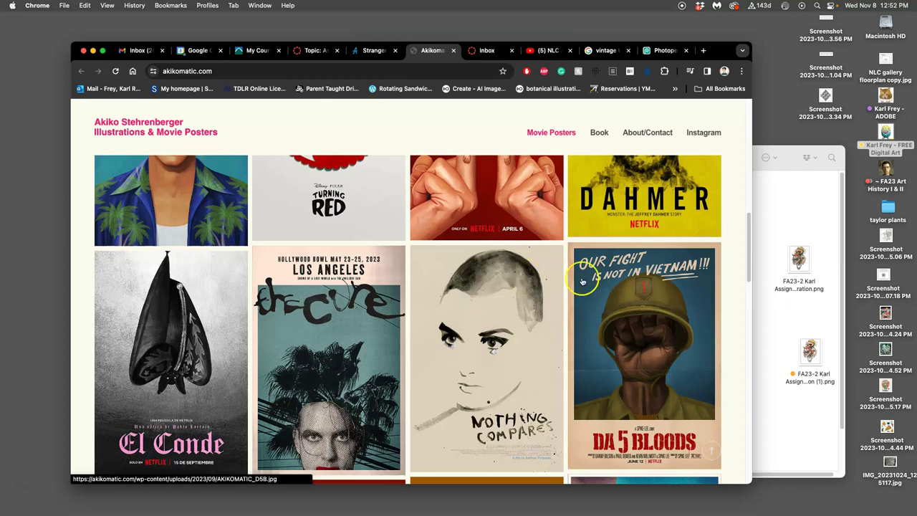
View the Da 5 Bloods and Ace Ventura posters enlarged, then scroll further down the gallery
click(642, 308)
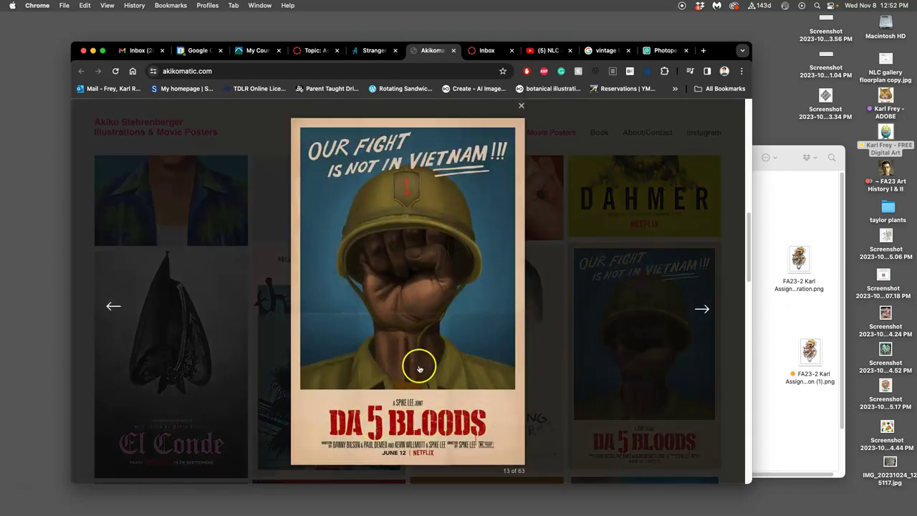
click(258, 368)
click(199, 224)
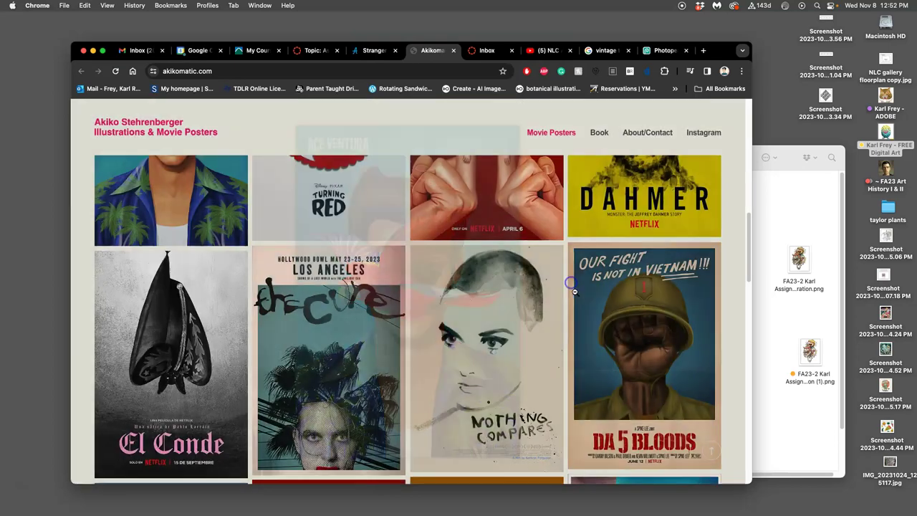
click(563, 284)
scroll(574, 295, down, 5)
scroll(575, 297, down, 1)
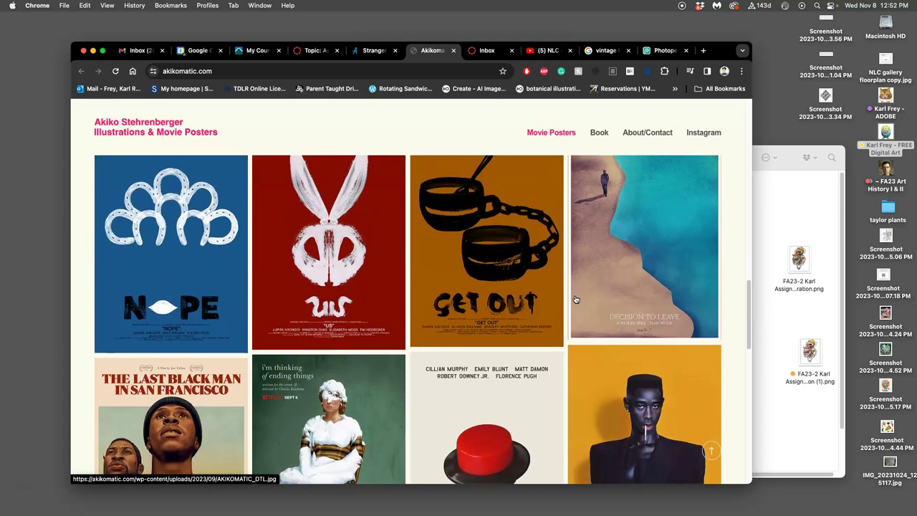
scroll(576, 299, up, 4)
scroll(575, 299, down, 7)
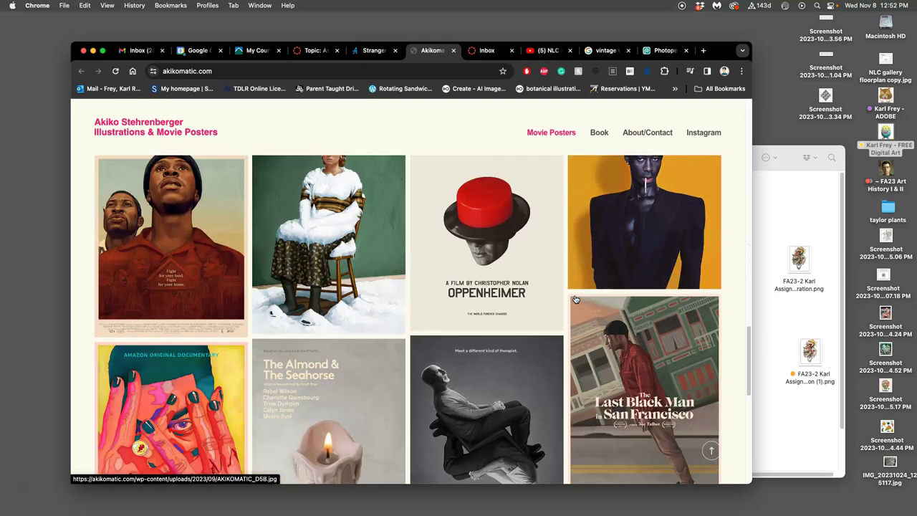
scroll(575, 299, down, 10)
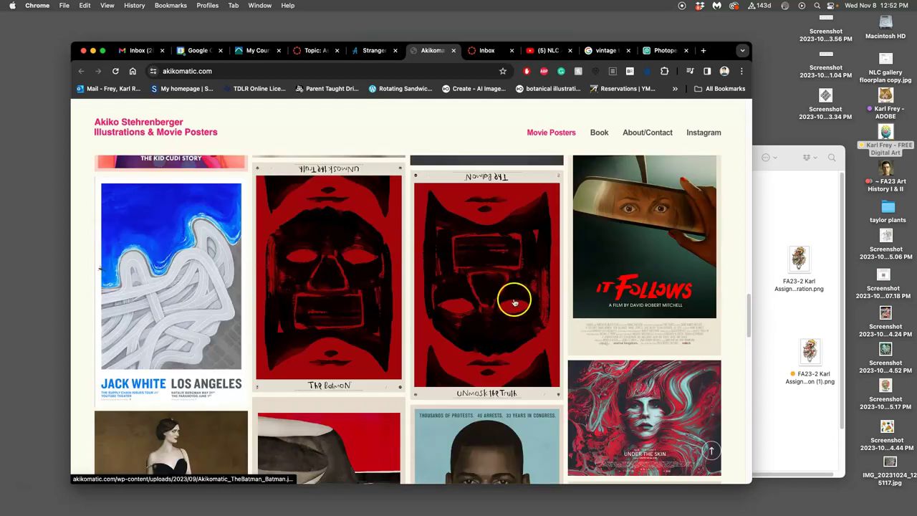
click(364, 286)
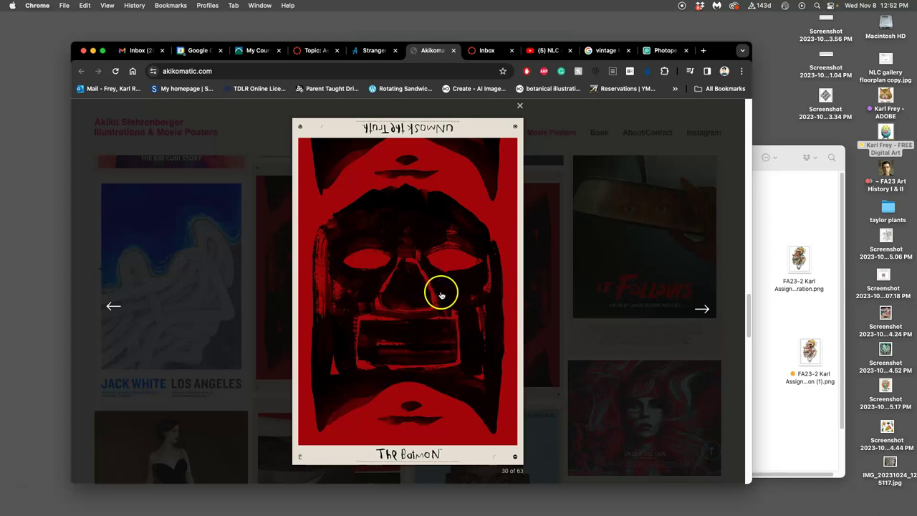
click(557, 333)
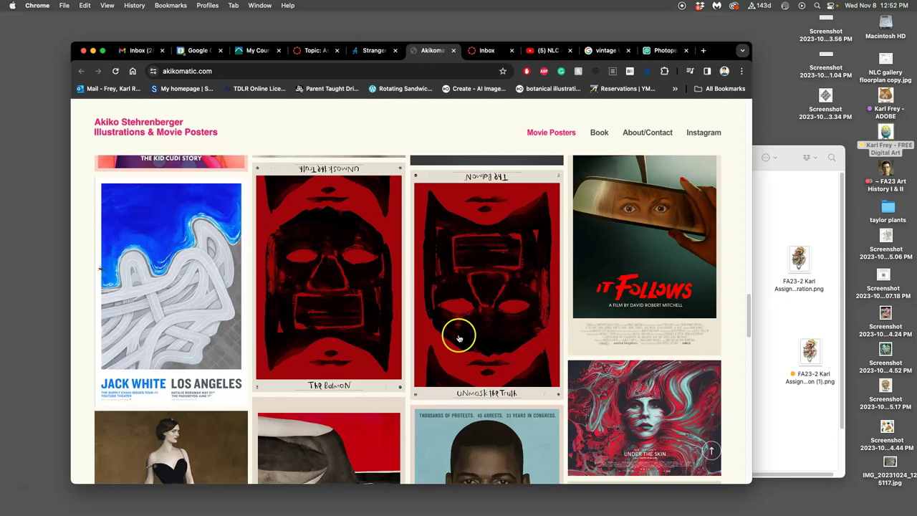
scroll(434, 307, down, 5)
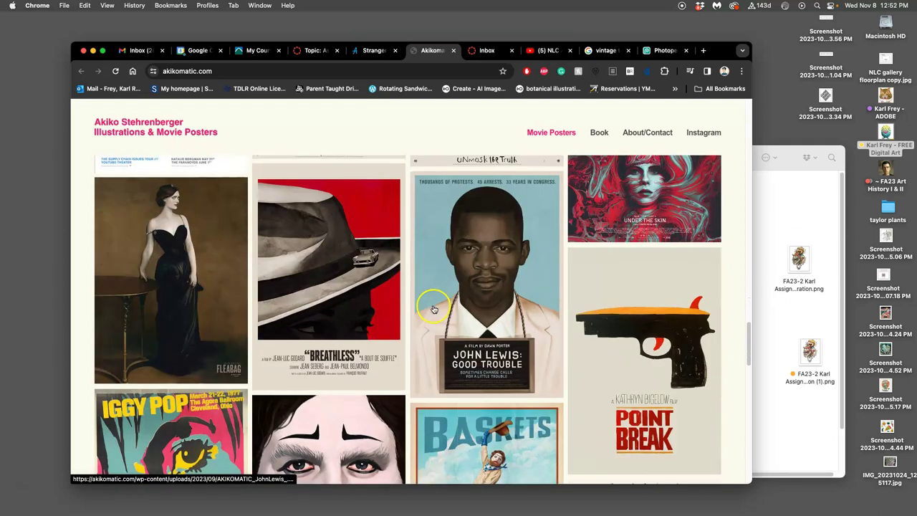
scroll(433, 310, down, 8)
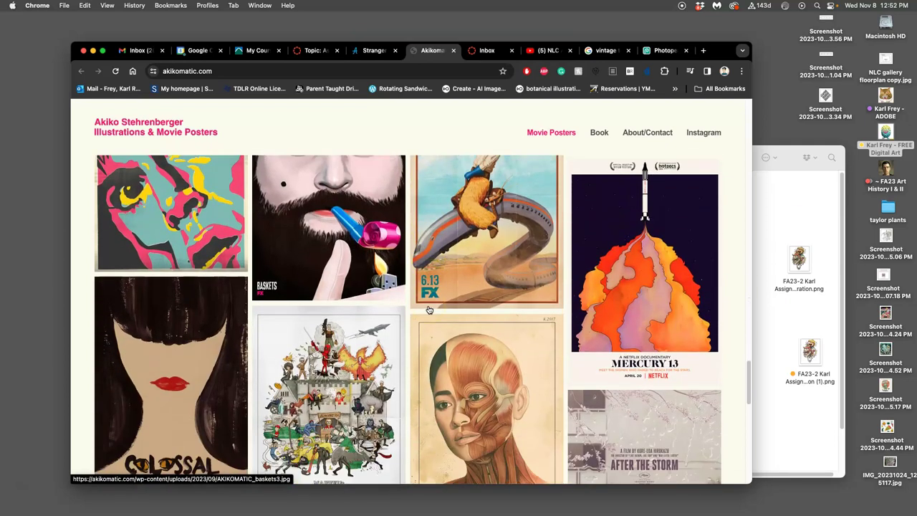
scroll(429, 310, down, 4)
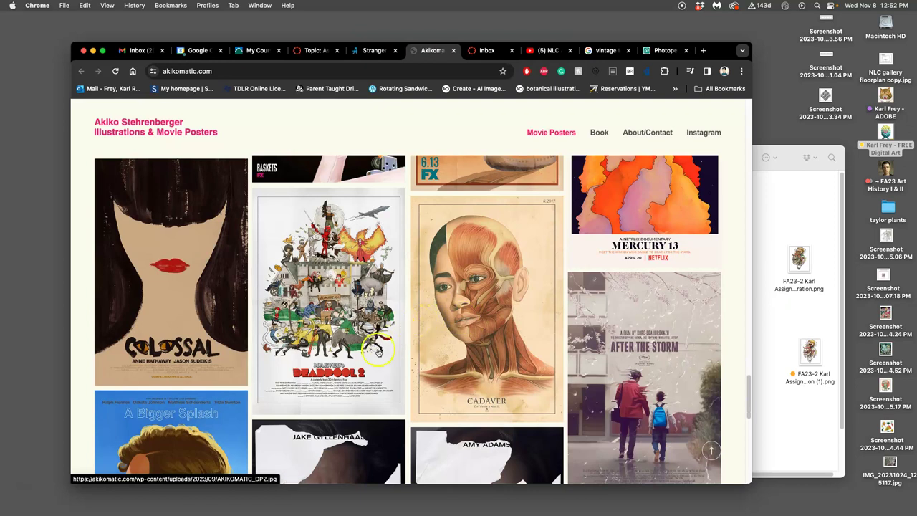
click(352, 359)
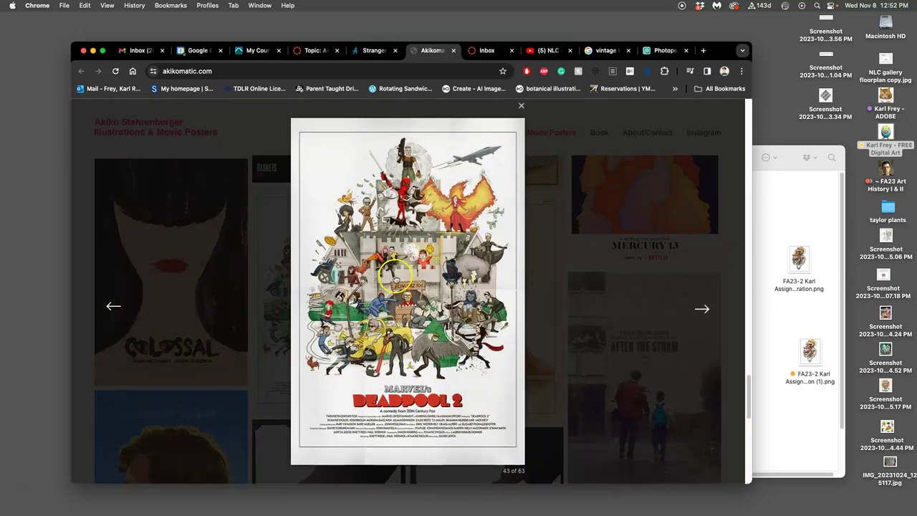
click(215, 362)
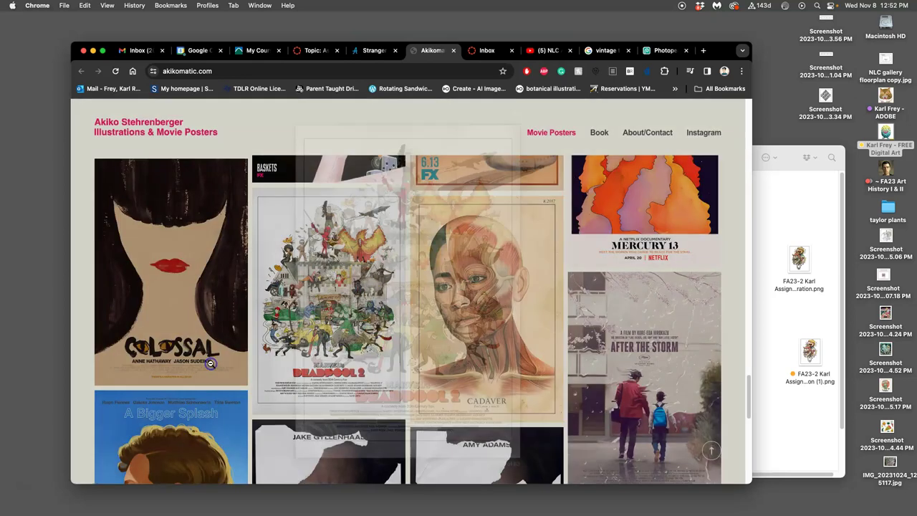
click(164, 337)
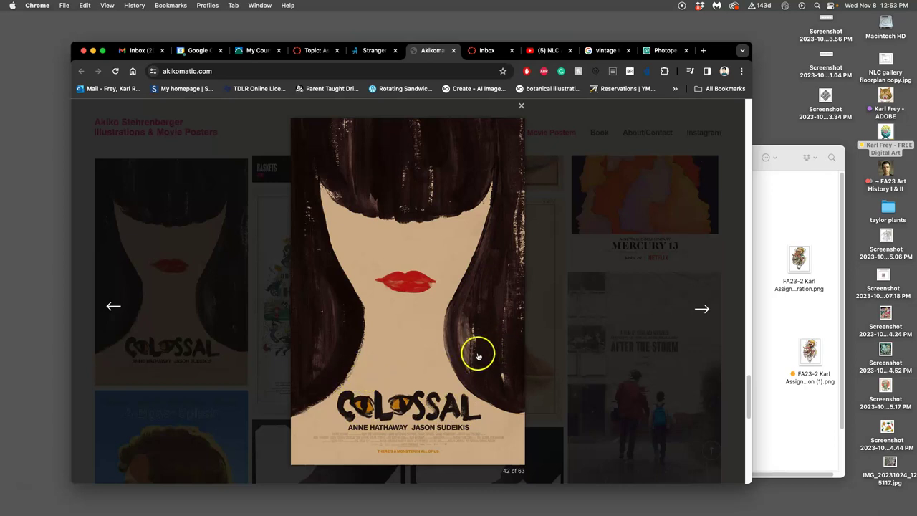
click(570, 314)
scroll(550, 342, down, 10)
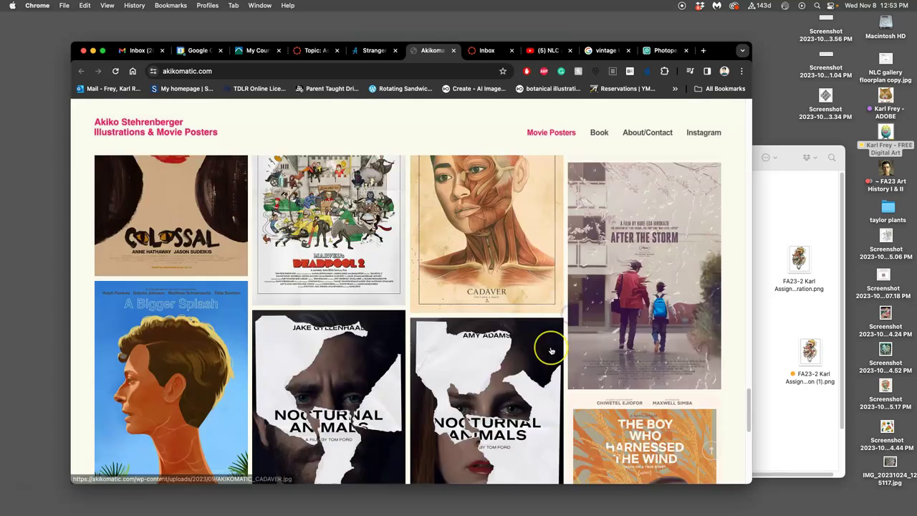
scroll(551, 351, up, 10)
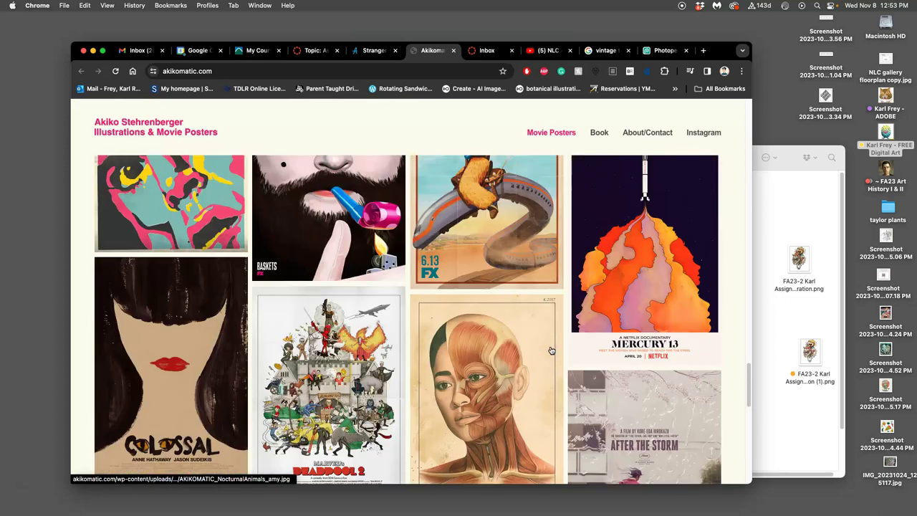
scroll(551, 351, up, 8)
click(597, 351)
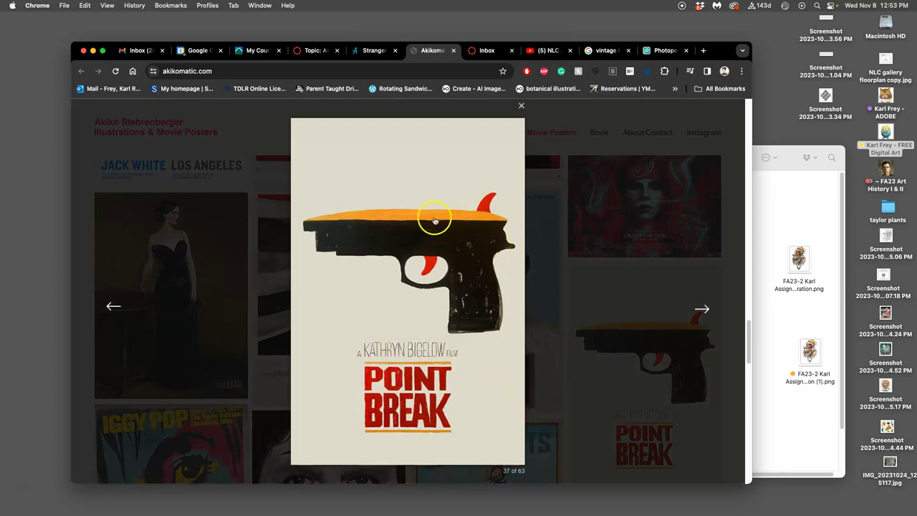
click(597, 321)
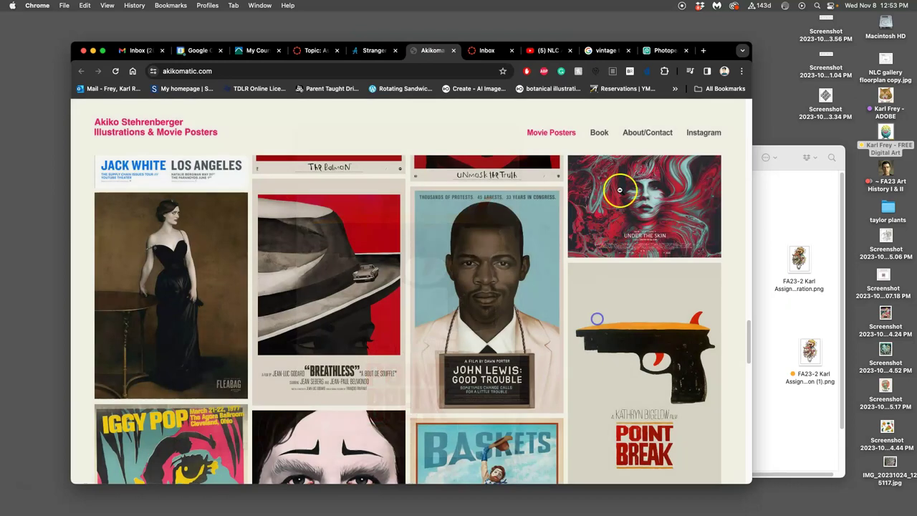
Skim the Stranger Things title-sequence article, then scroll the Canvas discussion to the OBEY and HOPE posters
click(371, 51)
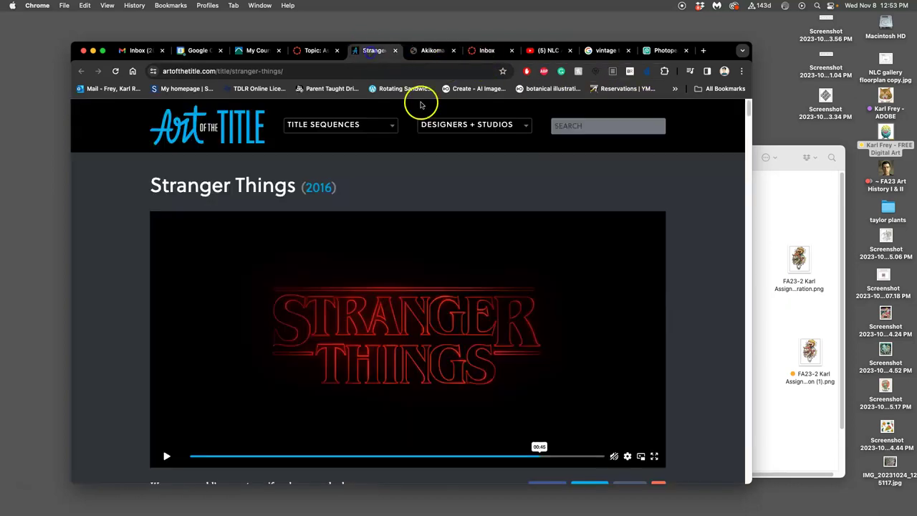
scroll(423, 238, down, 15)
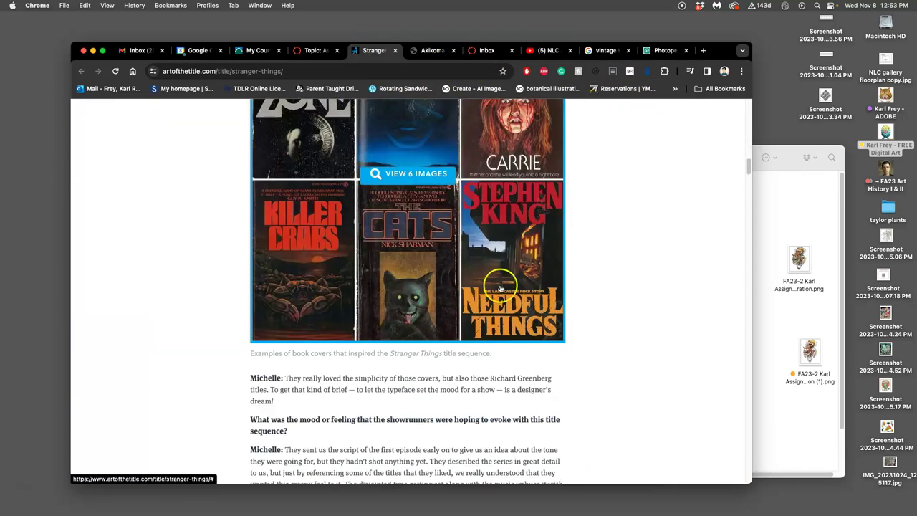
click(315, 50)
scroll(516, 280, down, 4)
scroll(516, 279, down, 3)
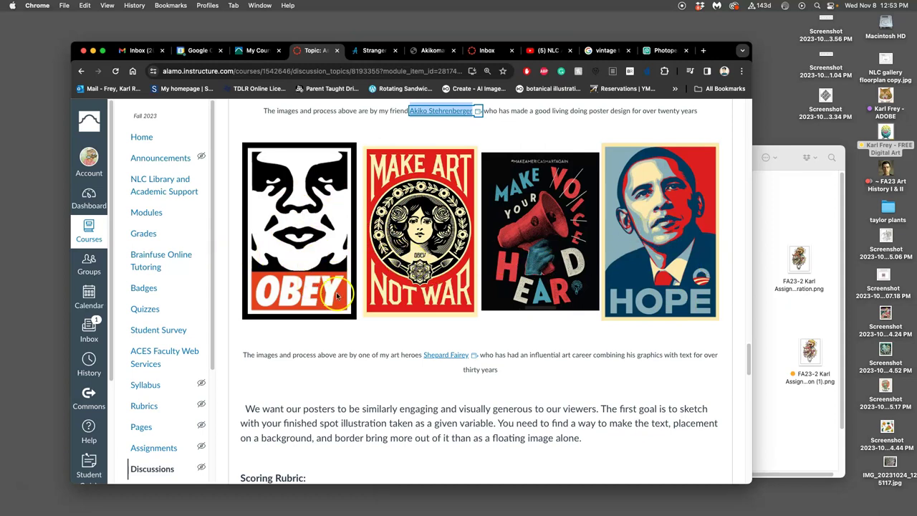
click(452, 330)
scroll(542, 369, down, 7)
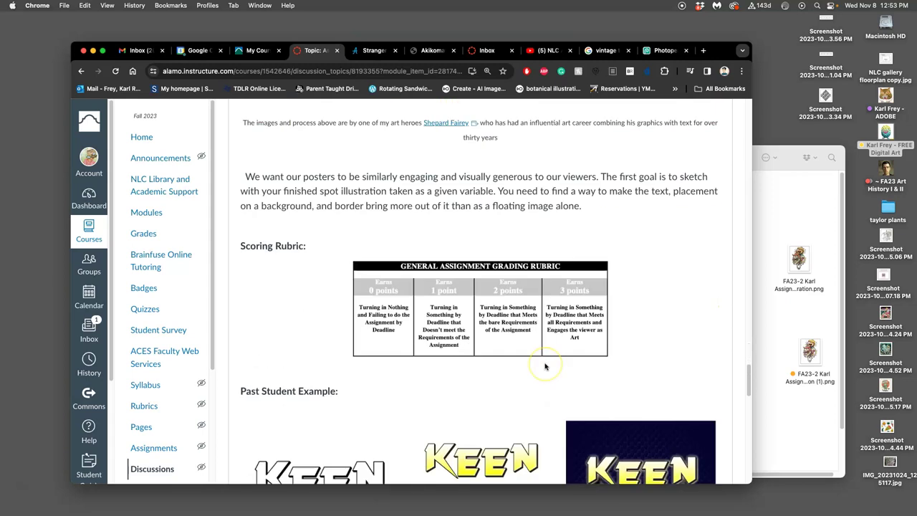
scroll(545, 365, down, 1)
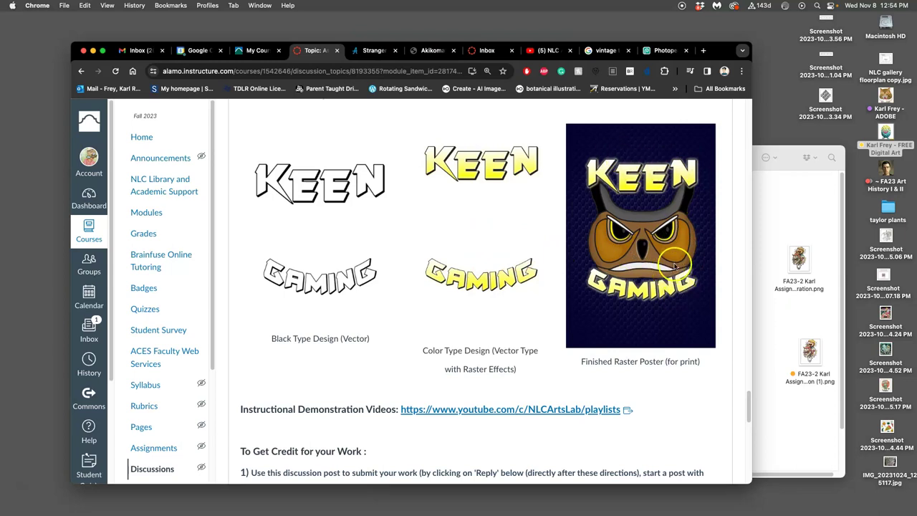
scroll(675, 265, down, 15)
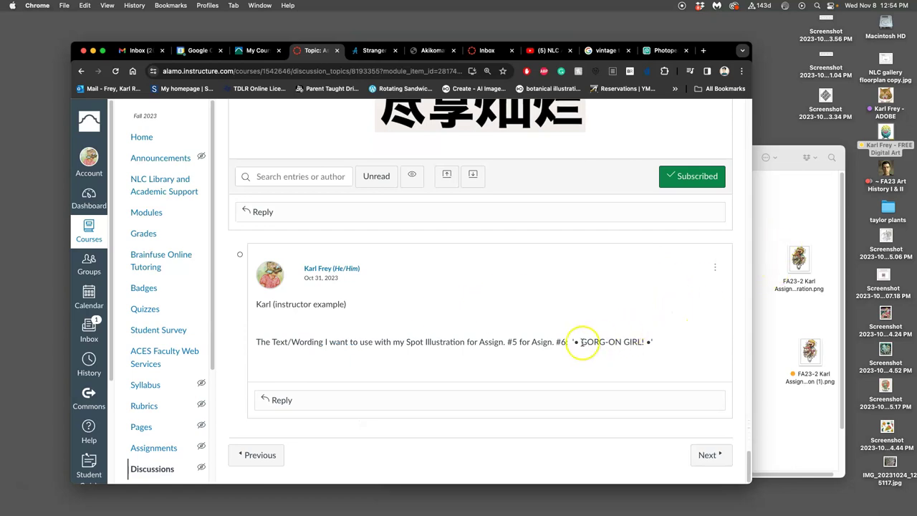
drag(581, 343, 642, 341)
click(665, 48)
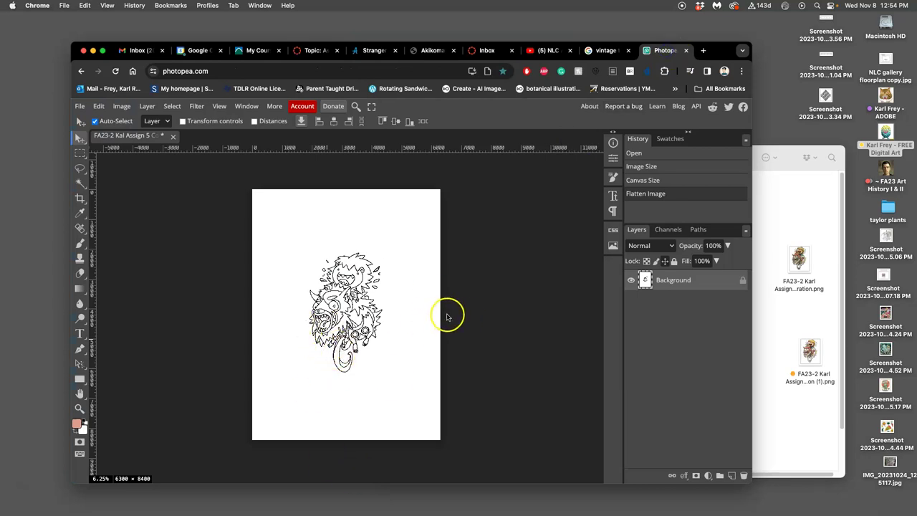
click(316, 50)
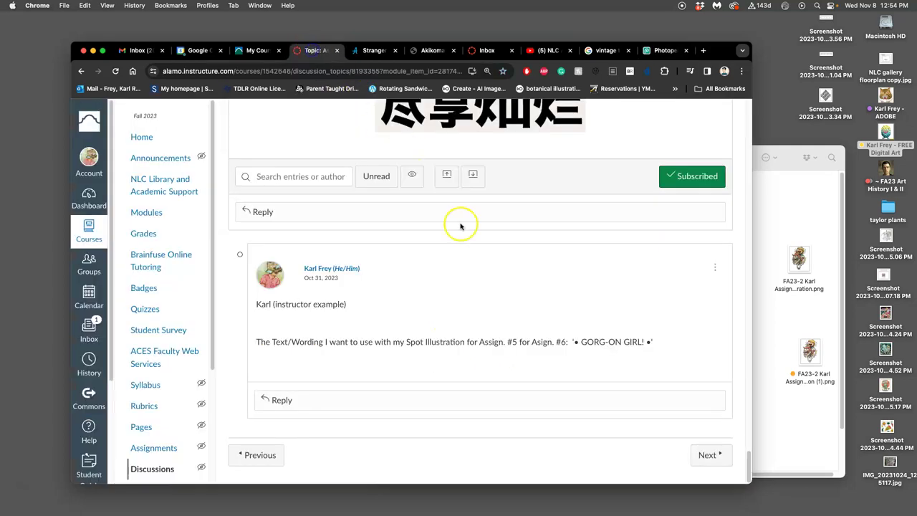
scroll(492, 253, up, 10)
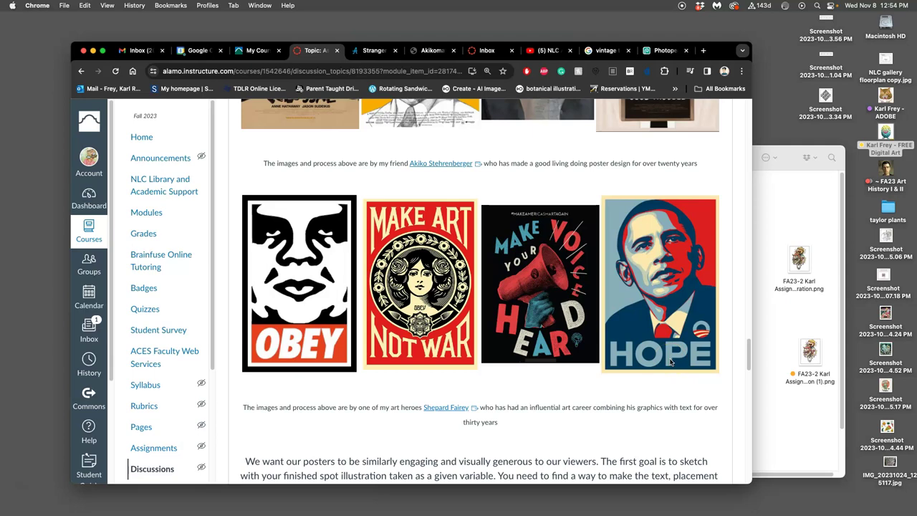
scroll(640, 349, up, 10)
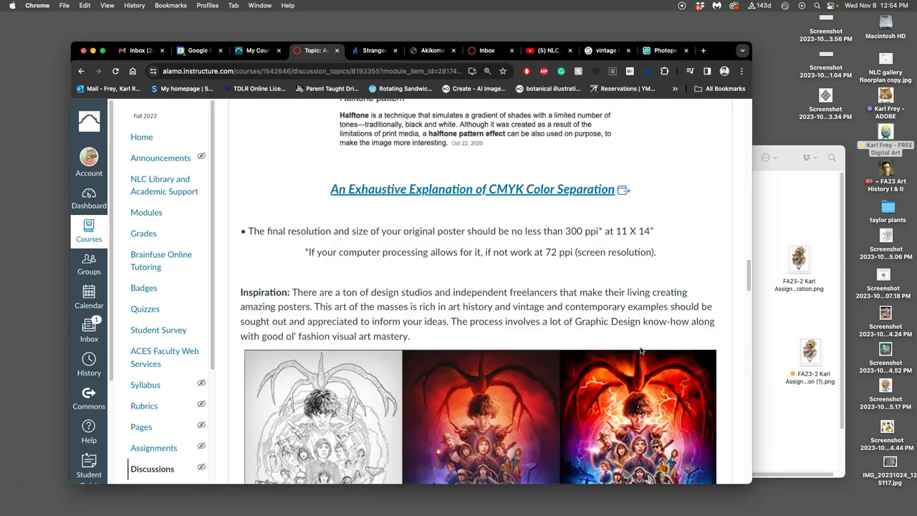
scroll(641, 349, down, 10)
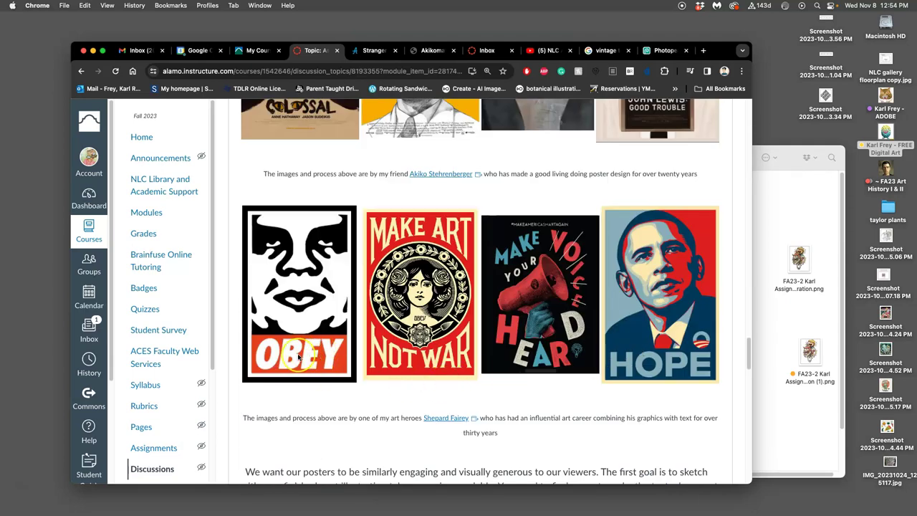
Search images for 'barbara kruger art' and preview 'Your body is a battleground'
click(702, 50)
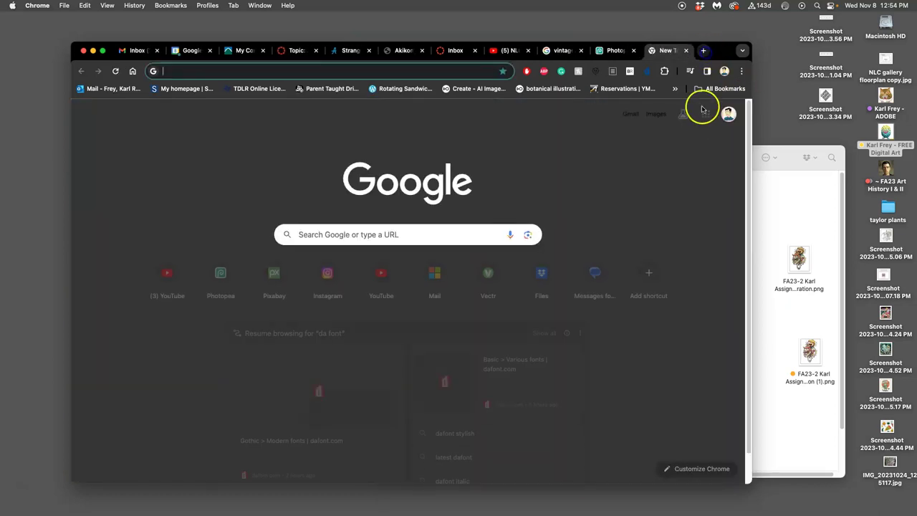
text(barbar)
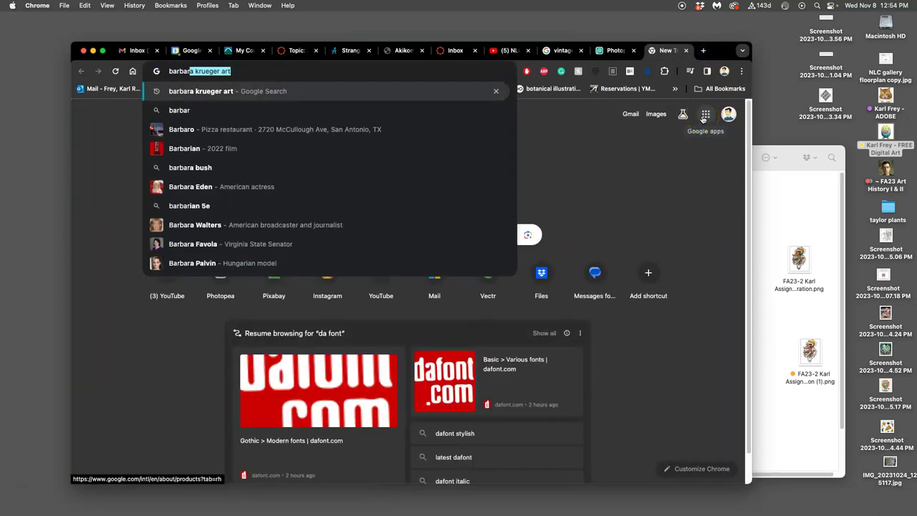
key(Right)
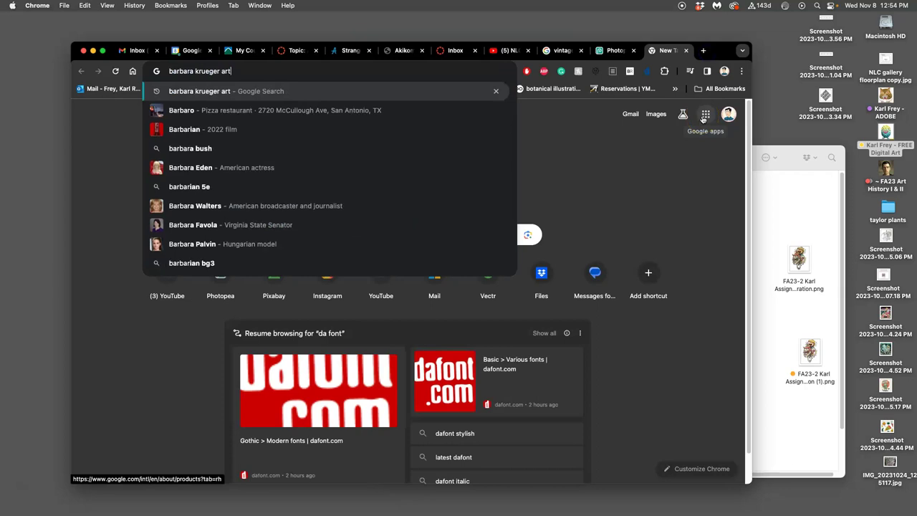
key(Return)
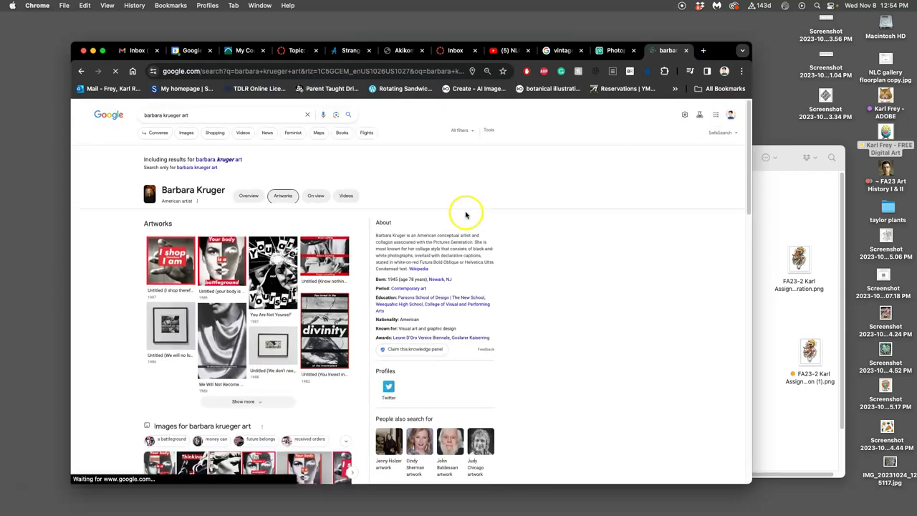
click(185, 133)
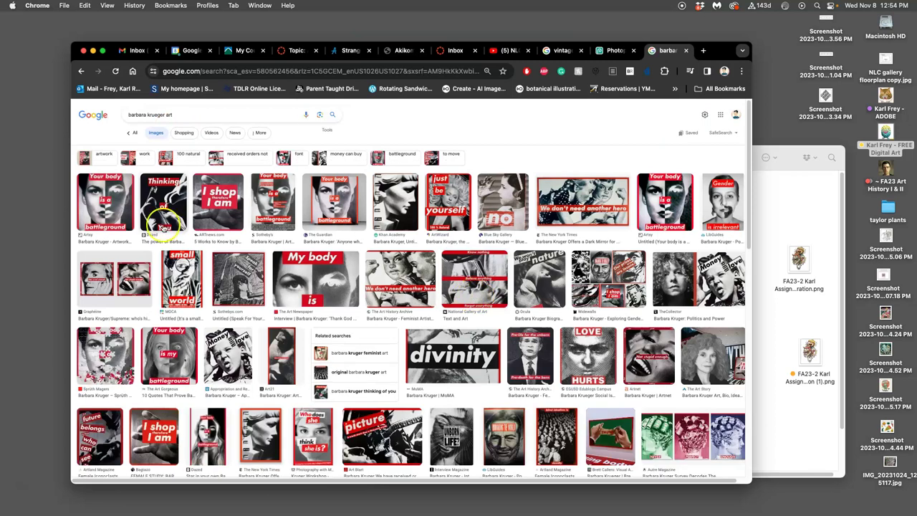
click(115, 212)
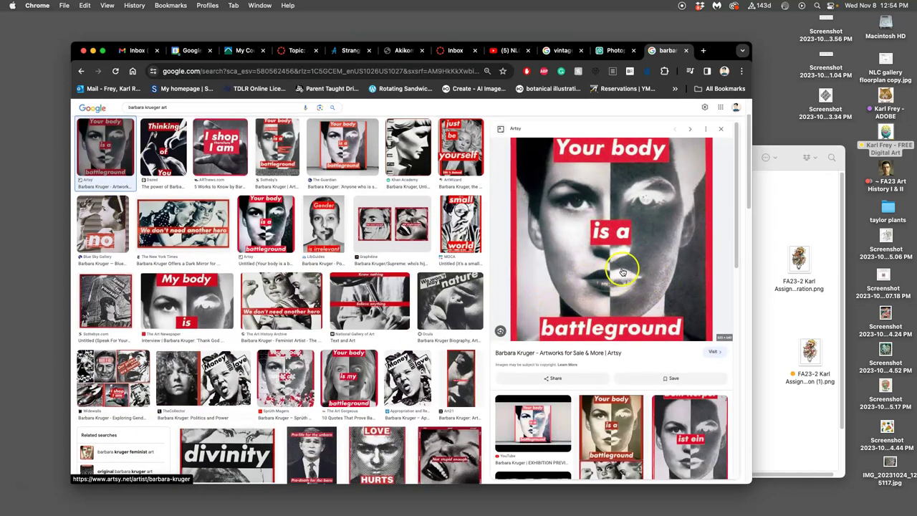
Search 'supreme' in a new tab, preview its Wikipedia logo, then return to the Kruger results
click(703, 50)
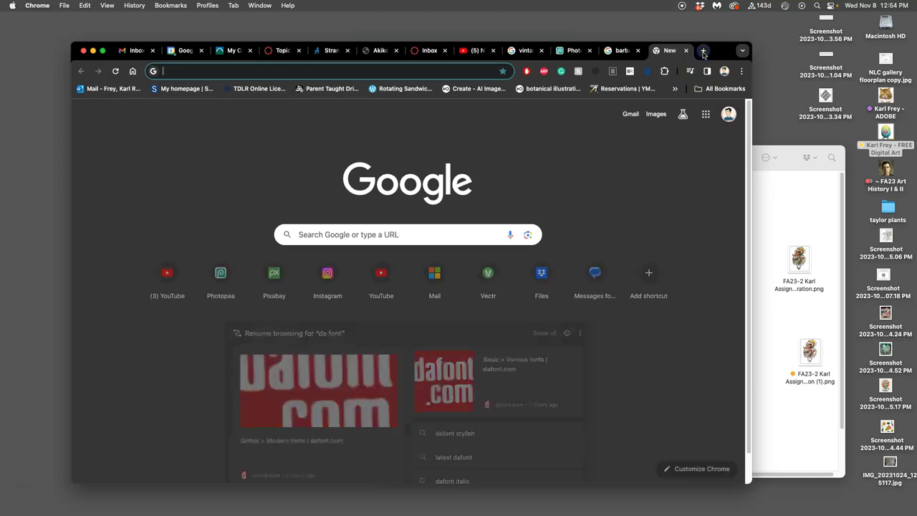
text(supreme)
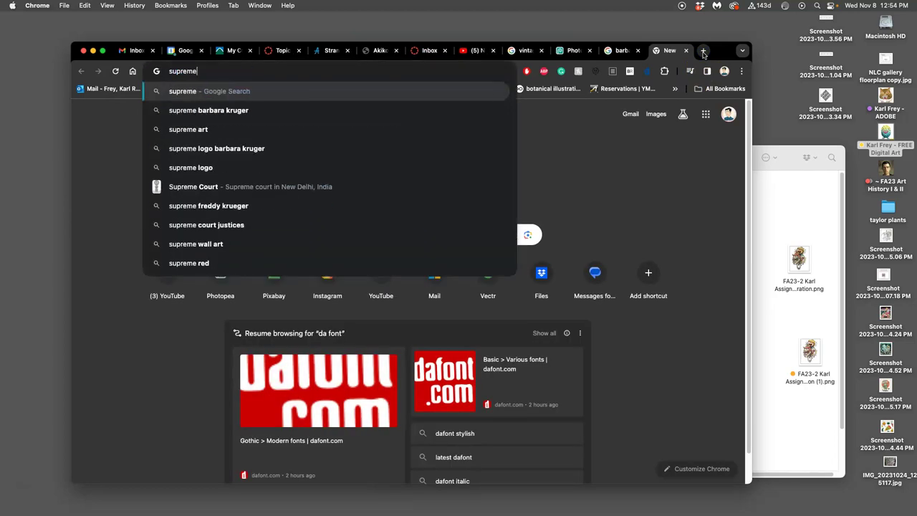
key(Return)
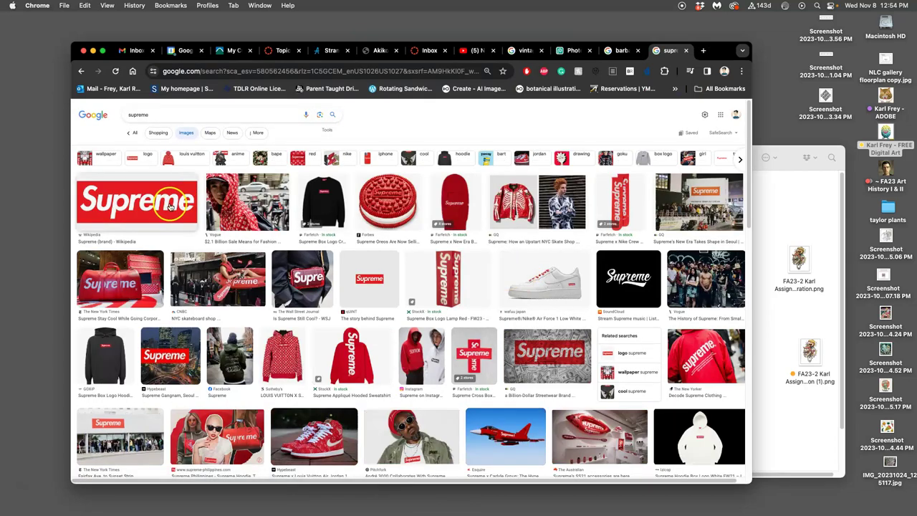
click(169, 205)
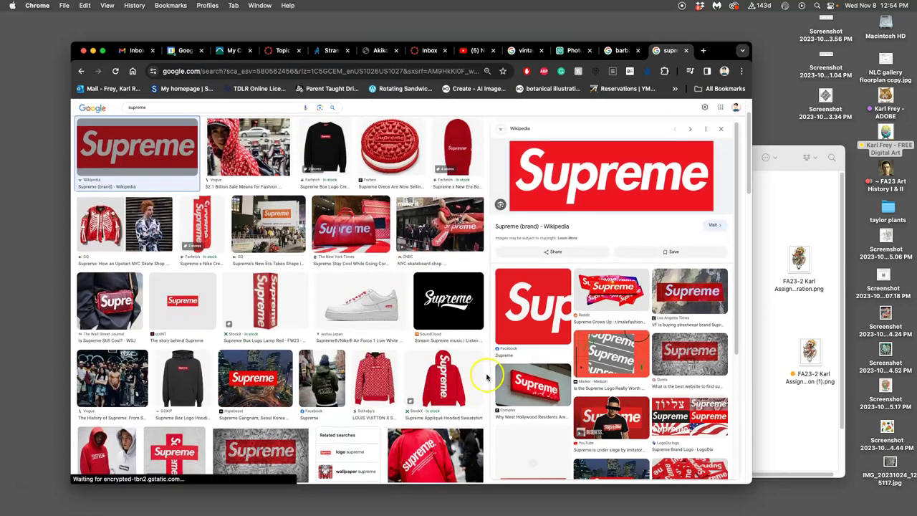
scroll(311, 301, down, 6)
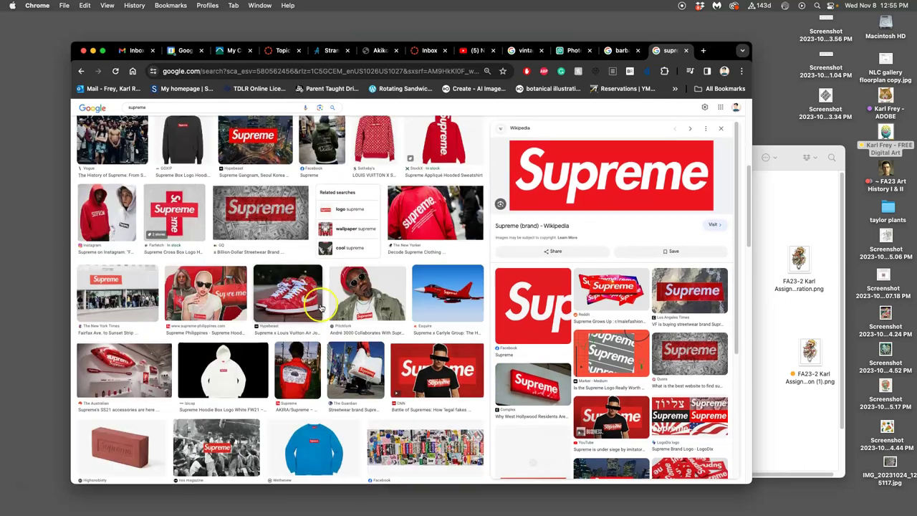
scroll(355, 283, up, 10)
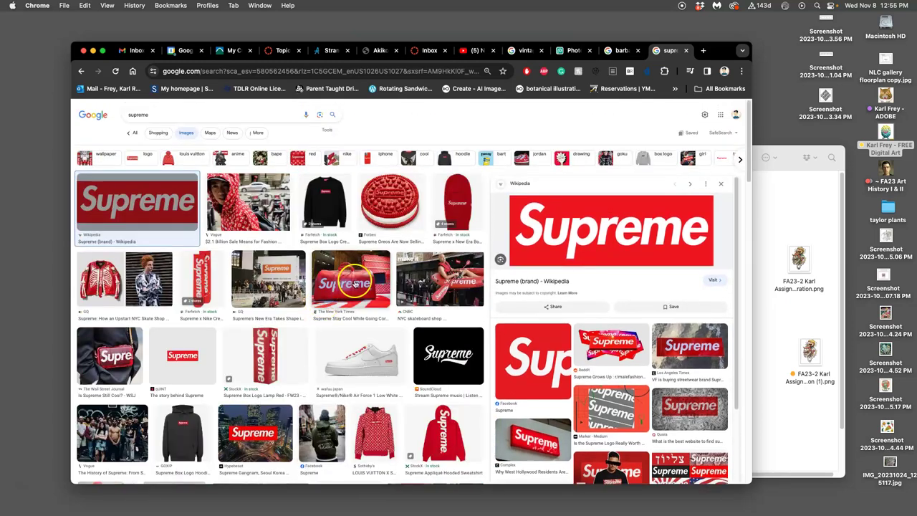
click(620, 50)
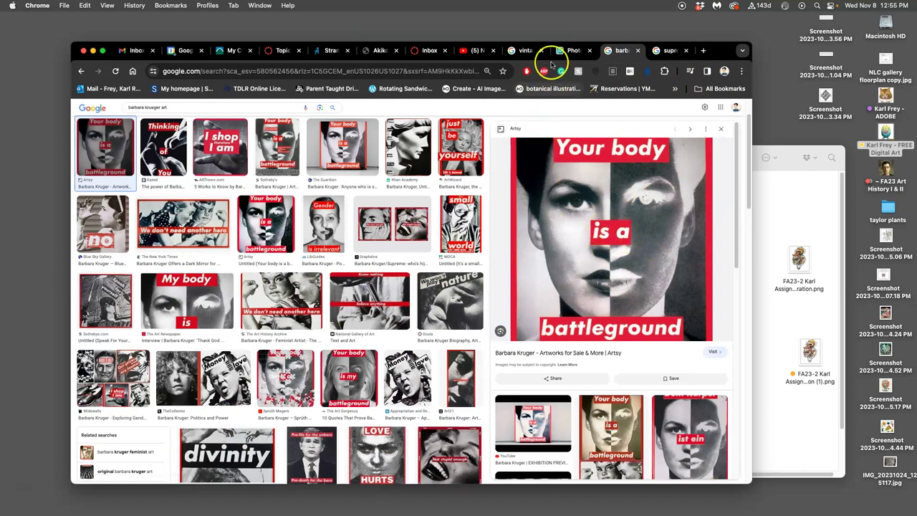
Look over the Stranger Things title sequence article
click(324, 52)
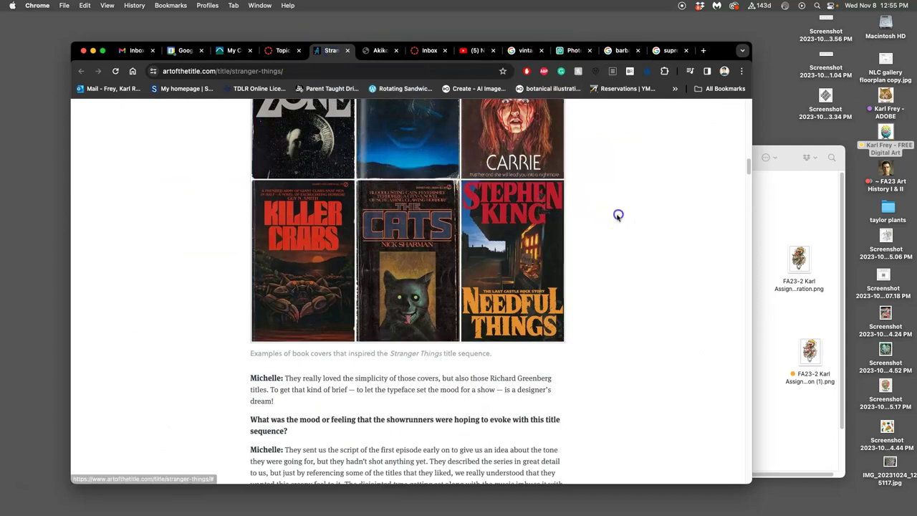
scroll(598, 239, up, 3)
scroll(594, 239, up, 20)
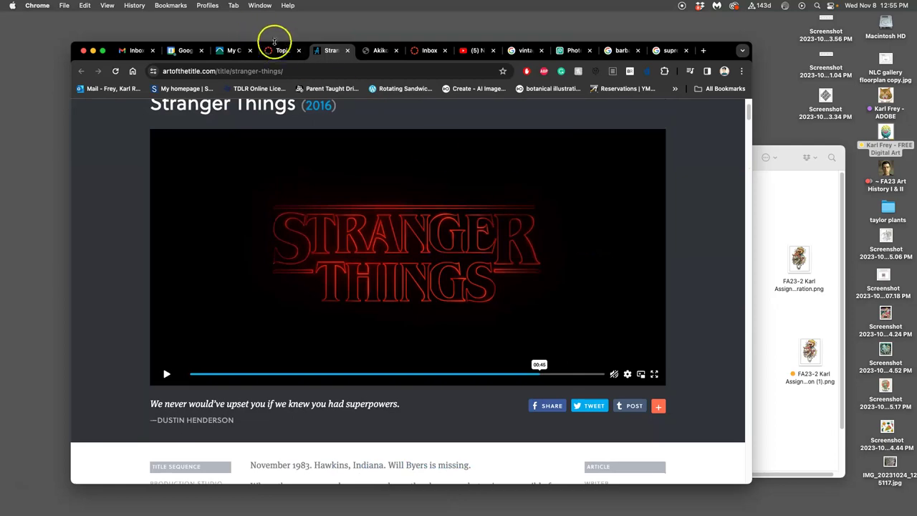
On the Canvas assignment page, open the font licensing link in a new tab
click(282, 51)
scroll(496, 222, up, 15)
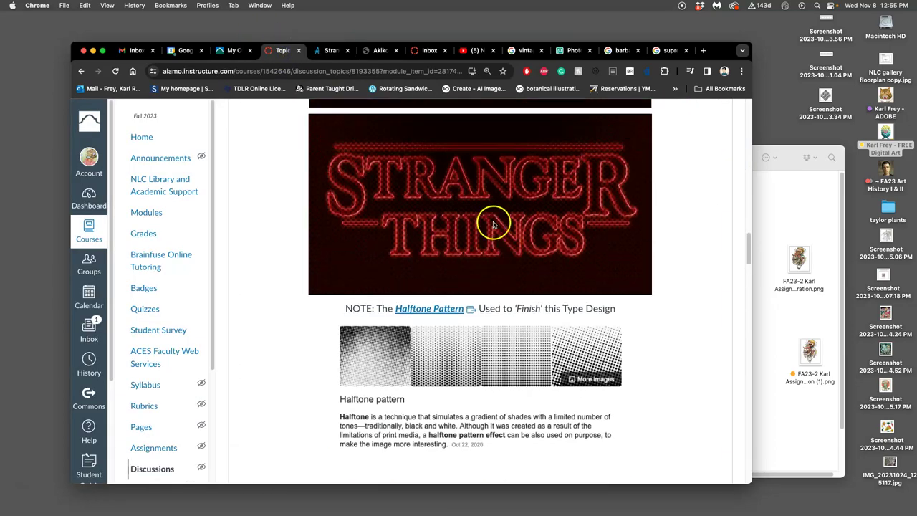
scroll(492, 225, up, 10)
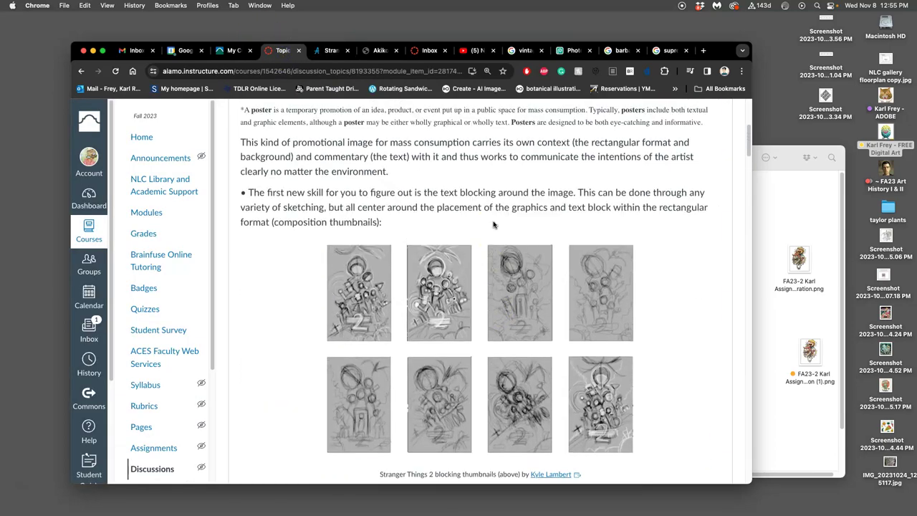
scroll(515, 226, down, 5)
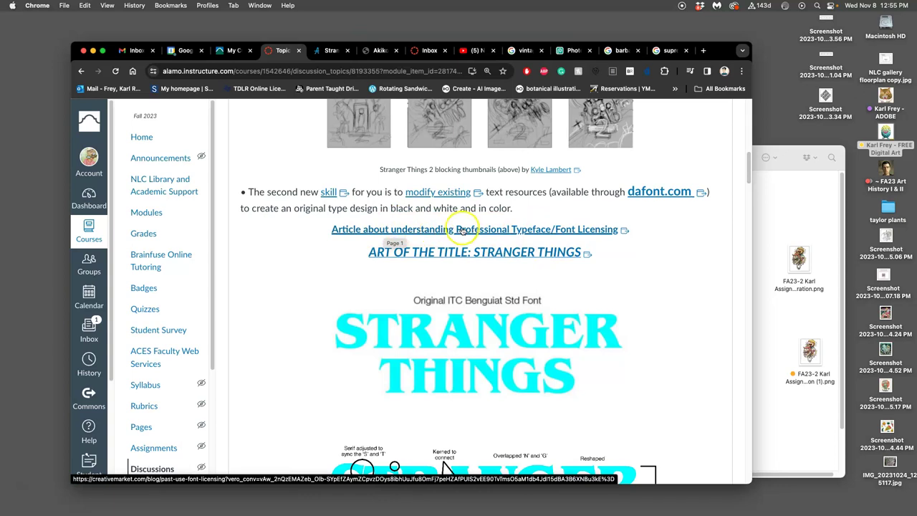
right_click(467, 232)
click(495, 235)
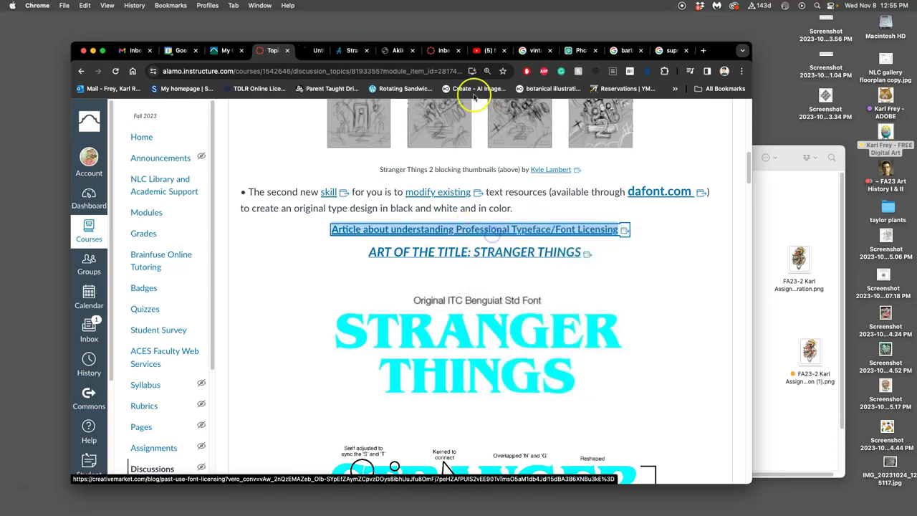
Read the 'Using Fonts Legally' article down to 'Tips to stay compliant', then go back to Canvas
click(321, 49)
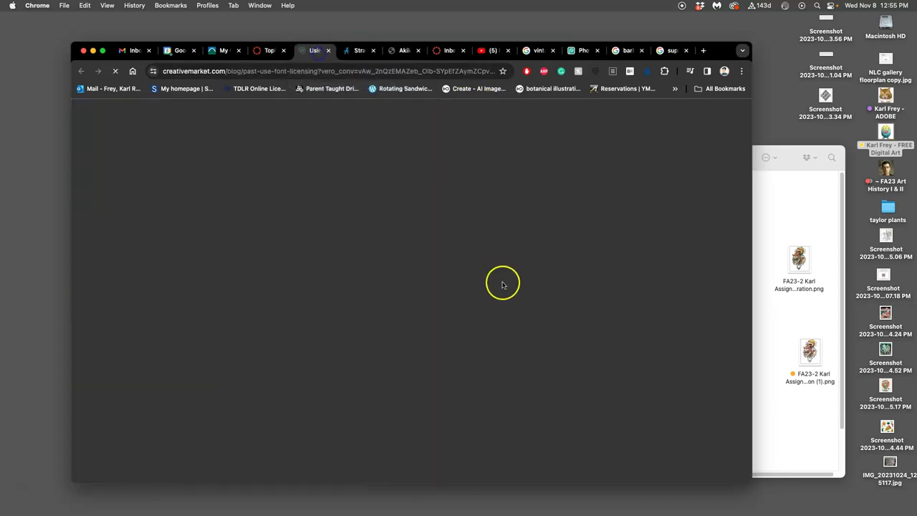
scroll(479, 301, down, 20)
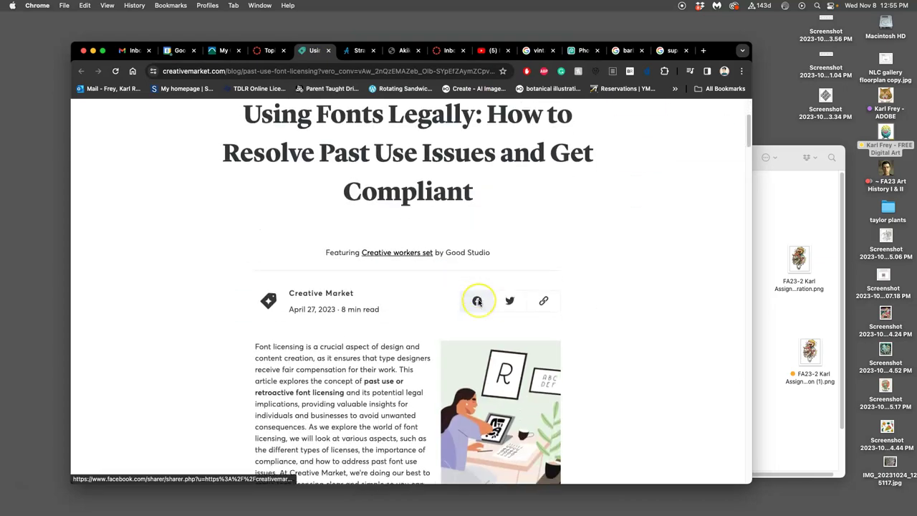
scroll(478, 301, down, 10)
scroll(479, 303, down, 2)
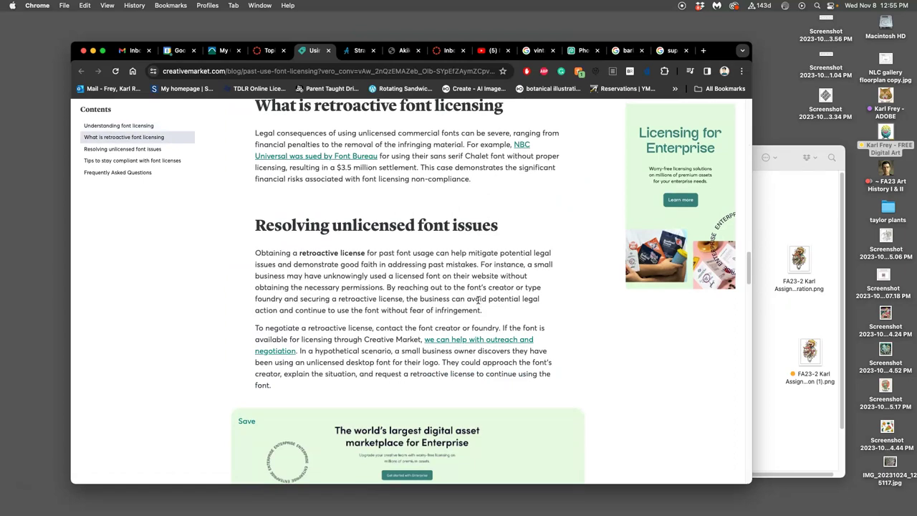
scroll(478, 300, down, 20)
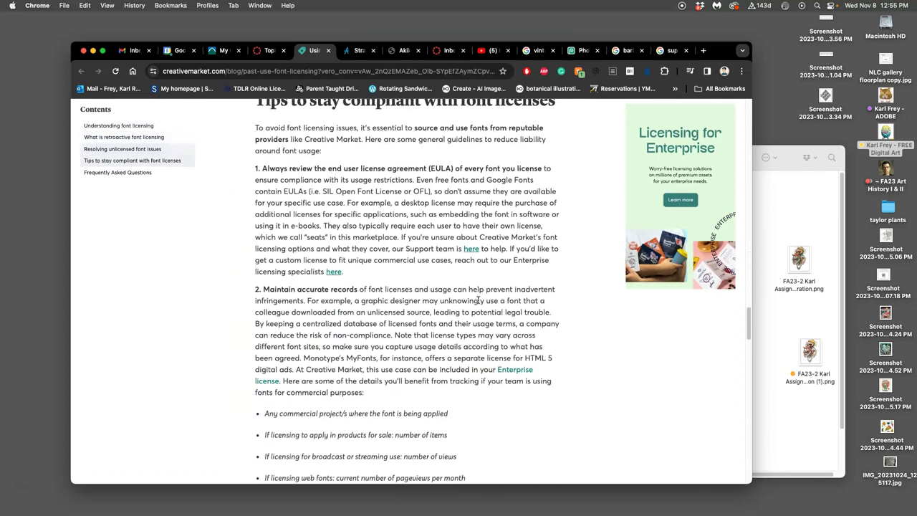
scroll(459, 275, up, 14)
click(271, 51)
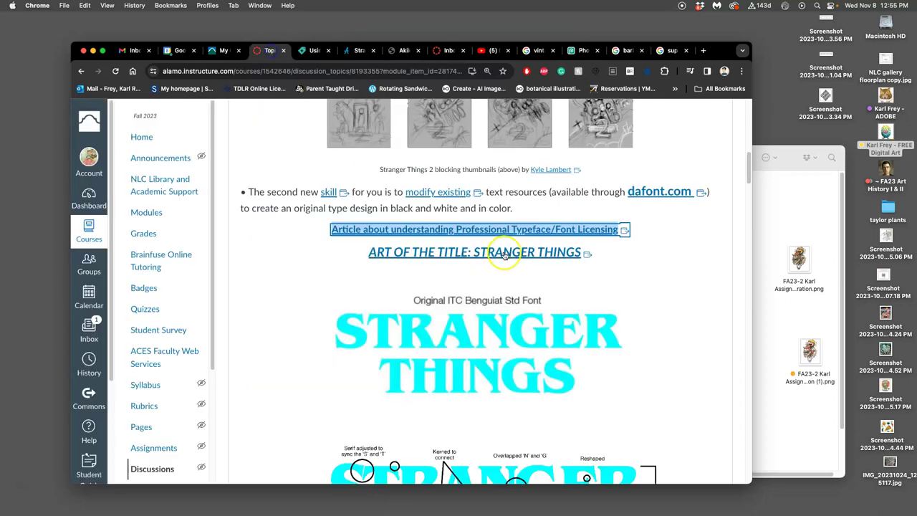
Open dafont.com from the Canvas assignment and browse its homepage categories
click(654, 279)
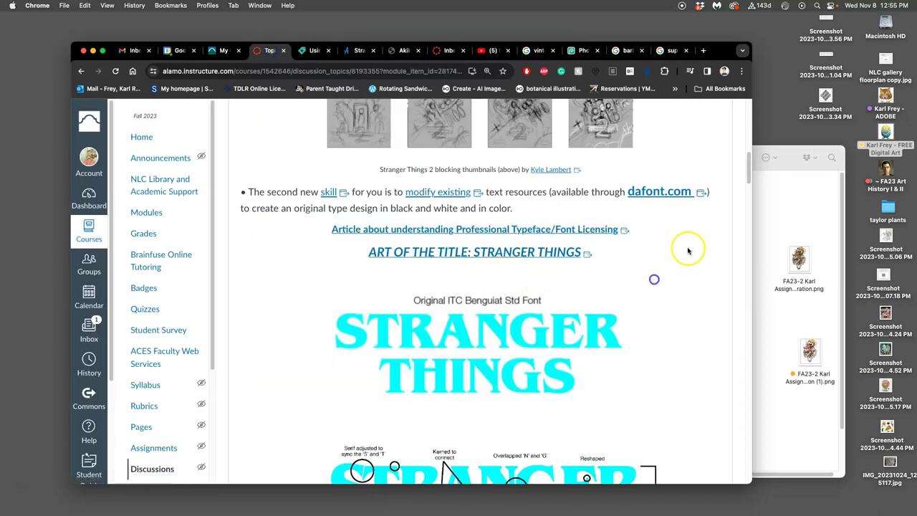
click(657, 192)
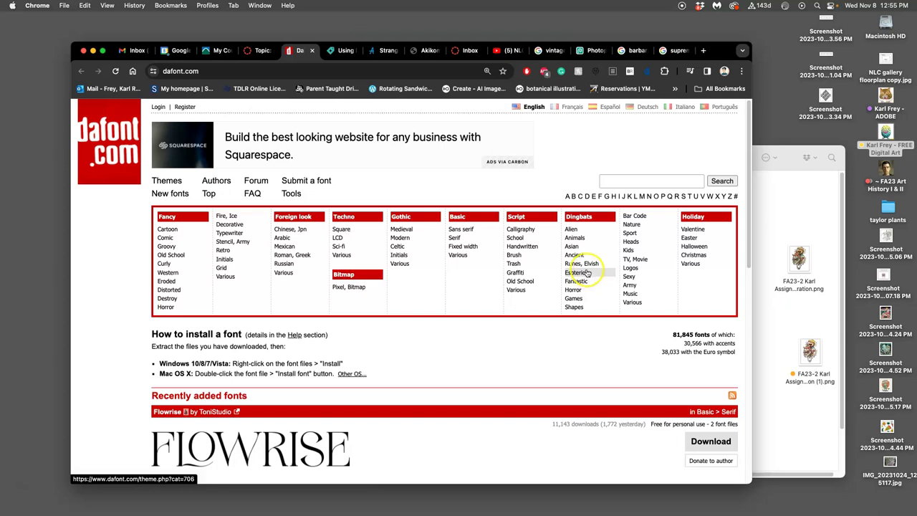
scroll(577, 272, down, 3)
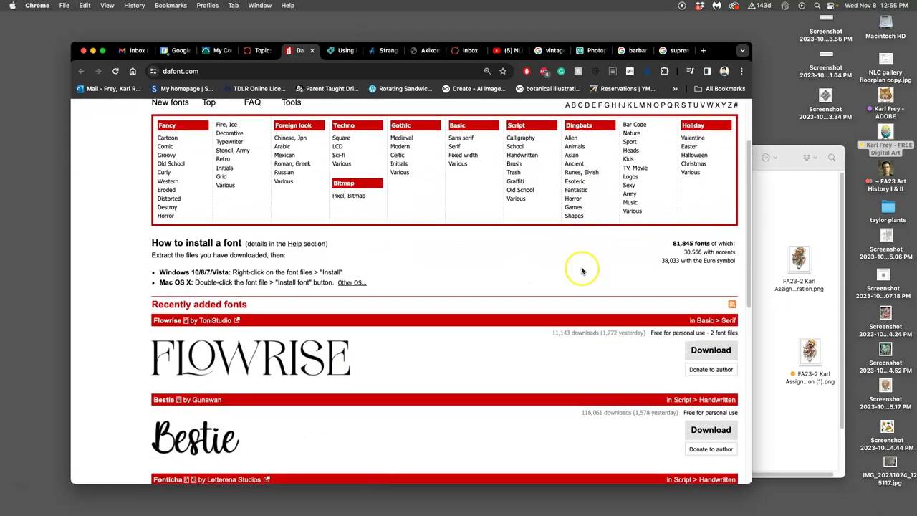
scroll(581, 270, down, 4)
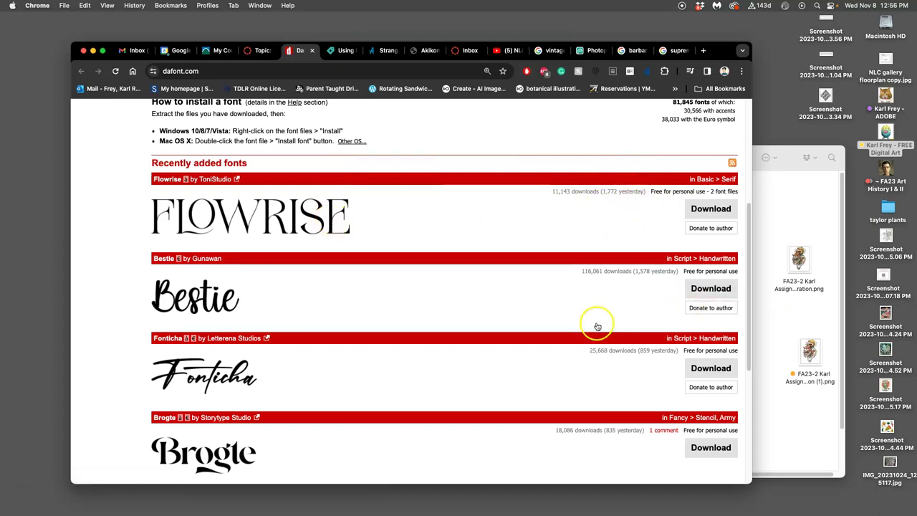
scroll(352, 305, down, 2)
scroll(351, 305, down, 4)
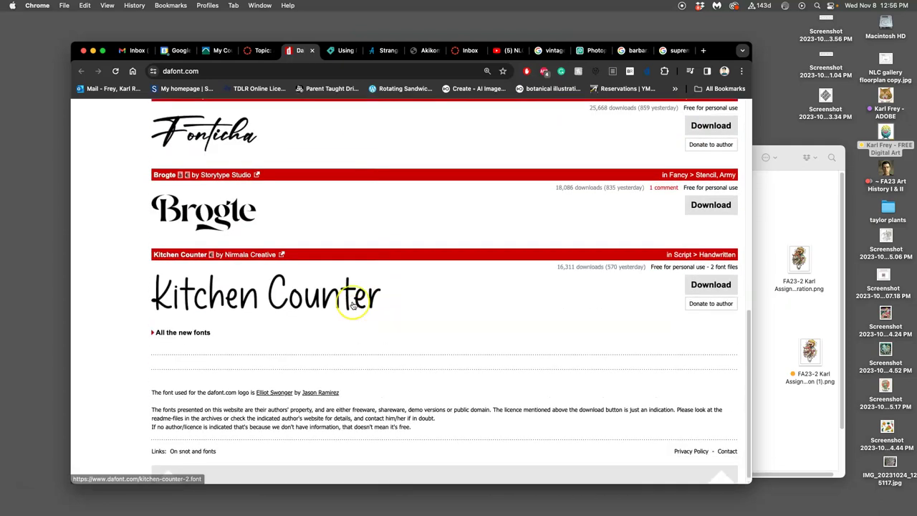
scroll(352, 301, up, 4)
scroll(352, 302, up, 8)
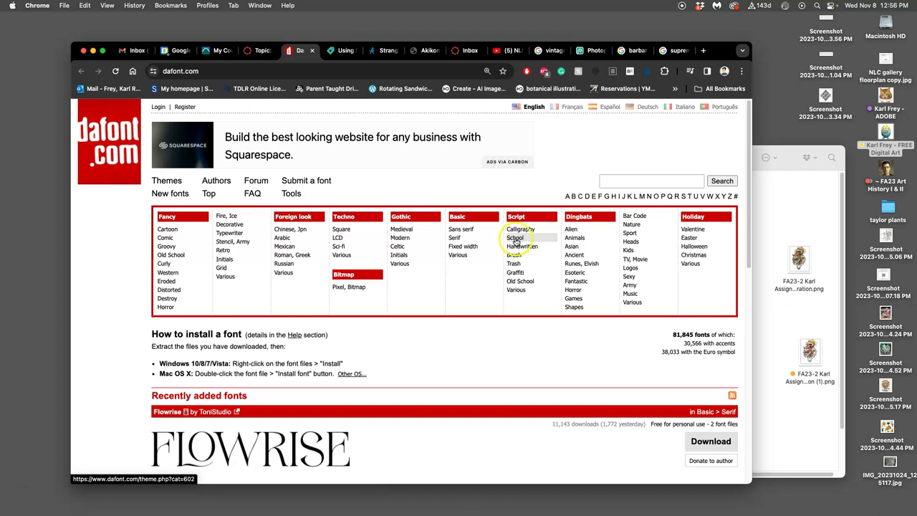
Open the Script > Graffiti font category and jump to its last page, 27
click(516, 272)
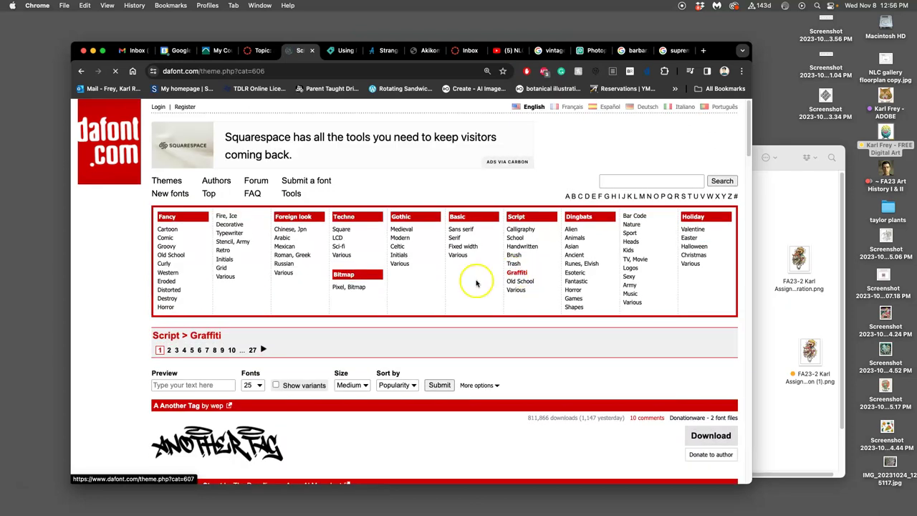
scroll(475, 283, down, 10)
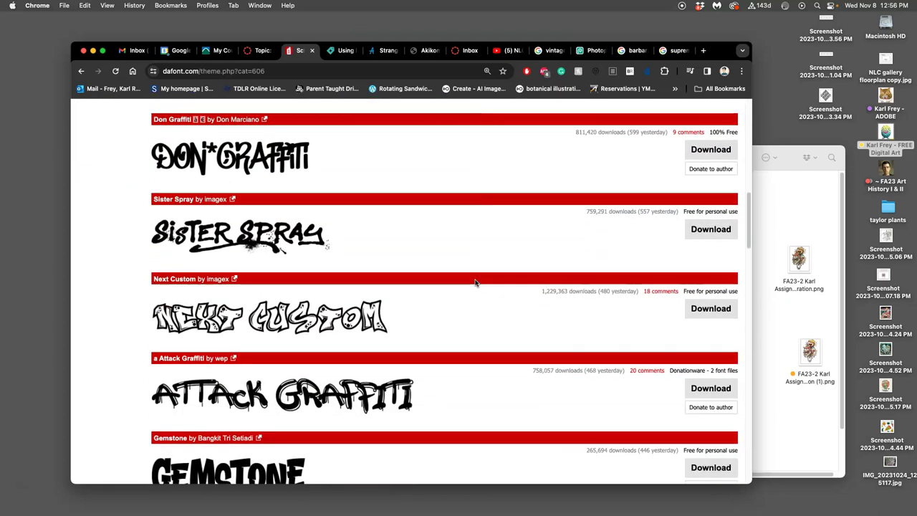
scroll(475, 283, down, 8)
scroll(475, 283, down, 8)
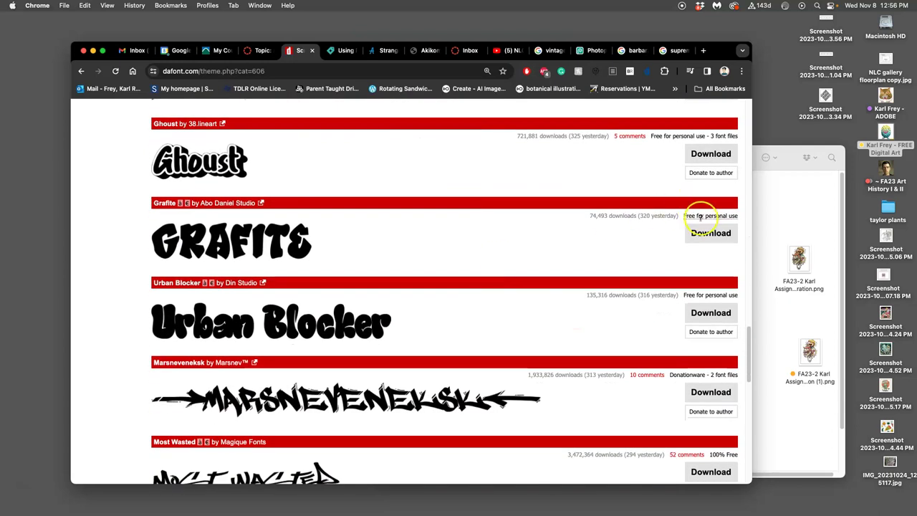
scroll(410, 260, down, 10)
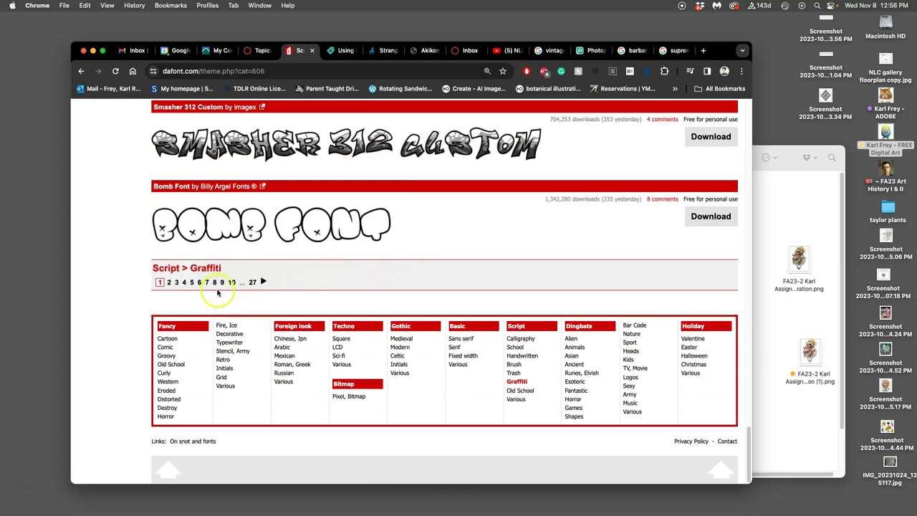
click(252, 282)
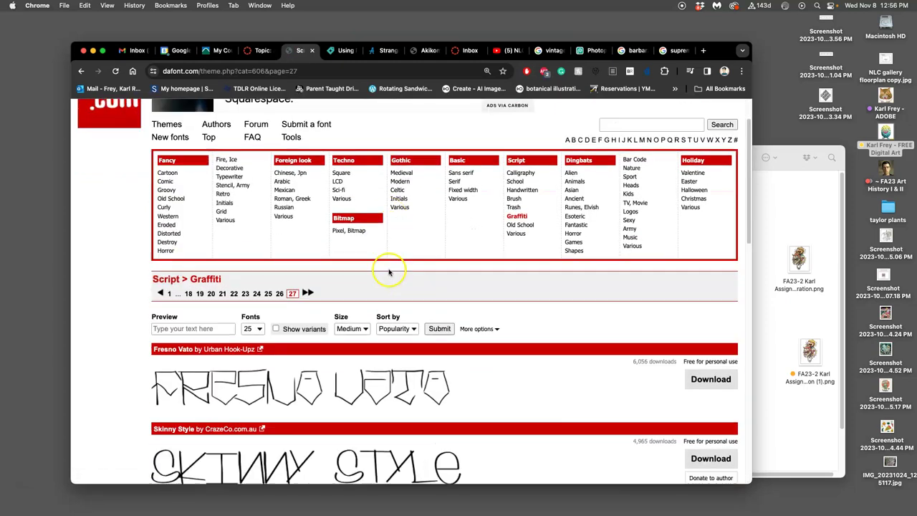